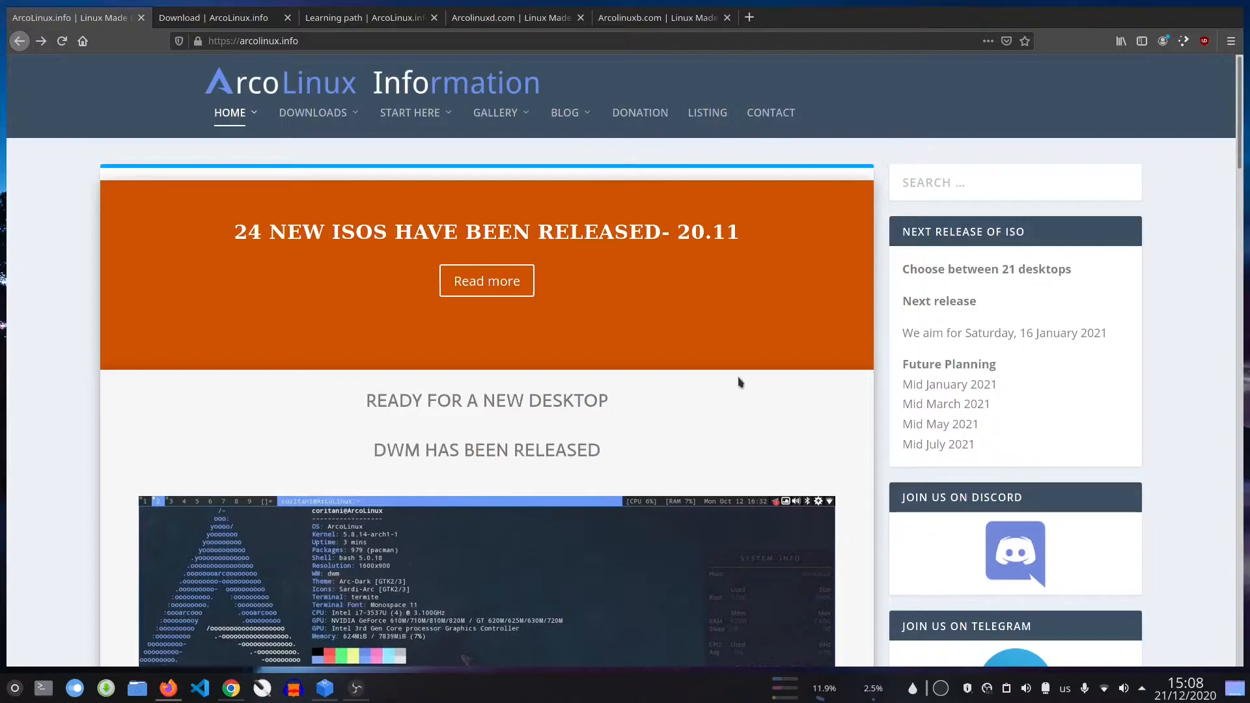
# Look over the ArcoLinux.info home and download pages and the learning path introduction on arcolinux.com
pyautogui.scroll(-3, 739, 383)
pyautogui.scroll(3, 739, 382)
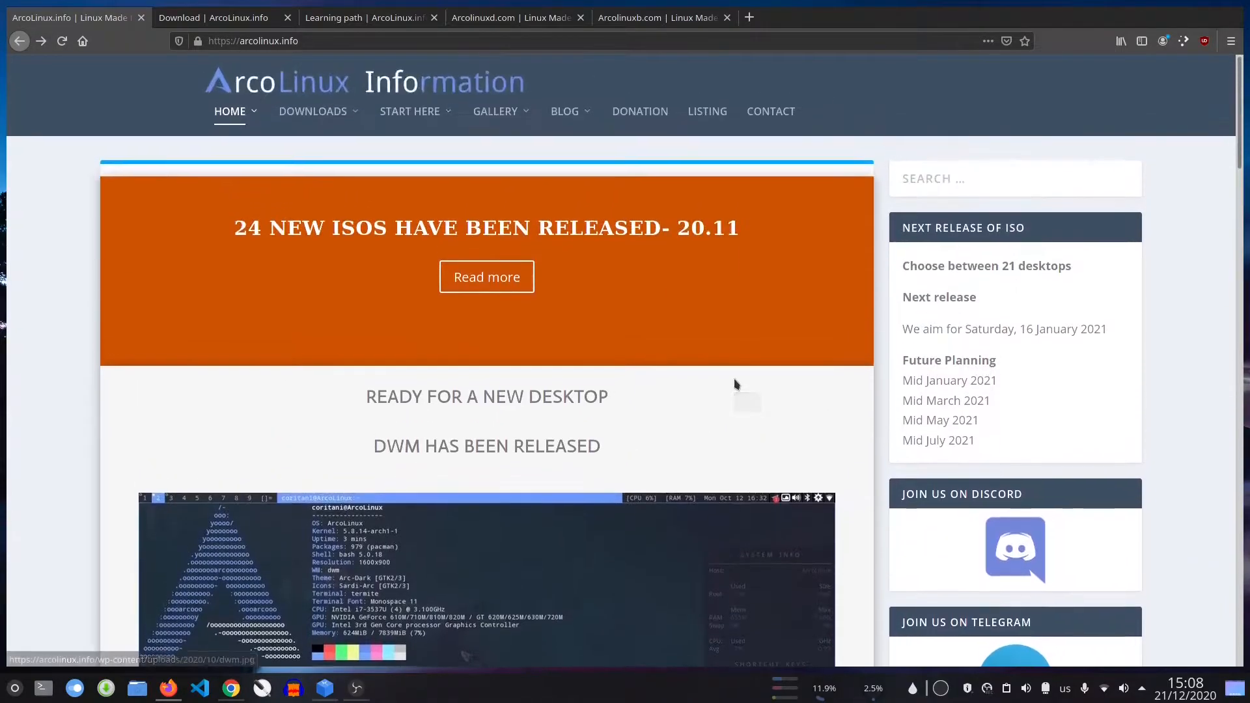
pyautogui.moveTo(246, 112)
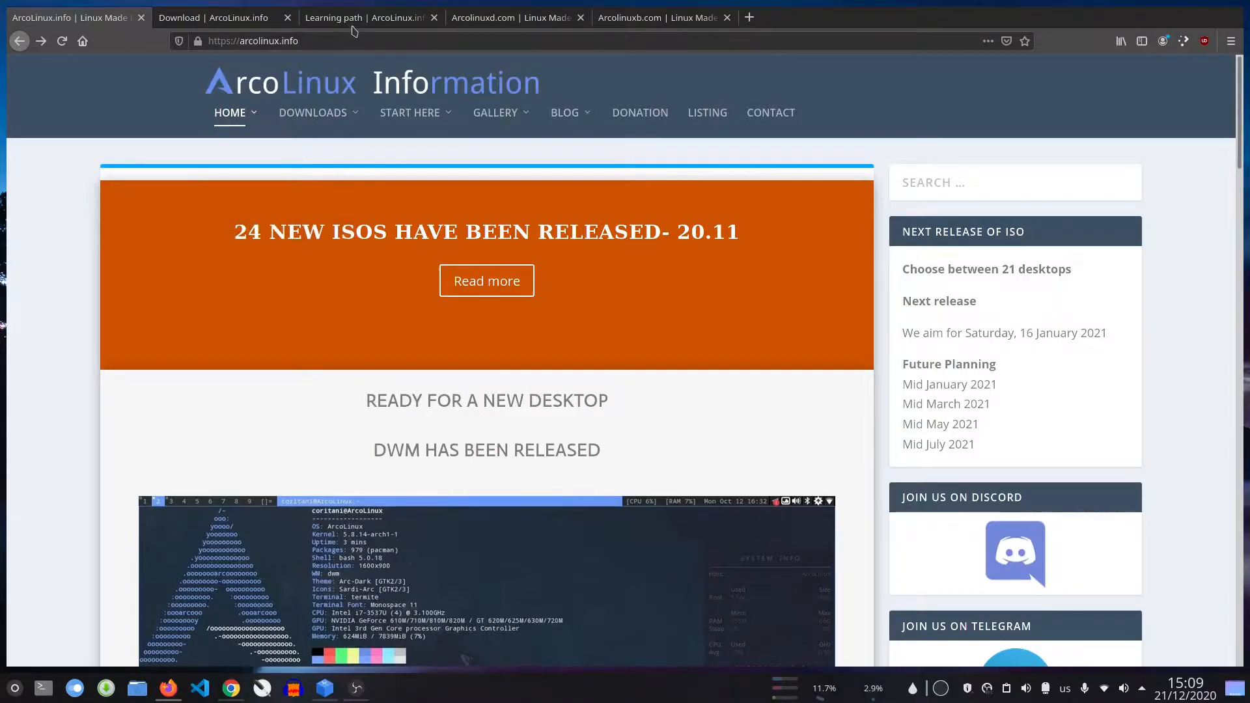
pyautogui.click(242, 18)
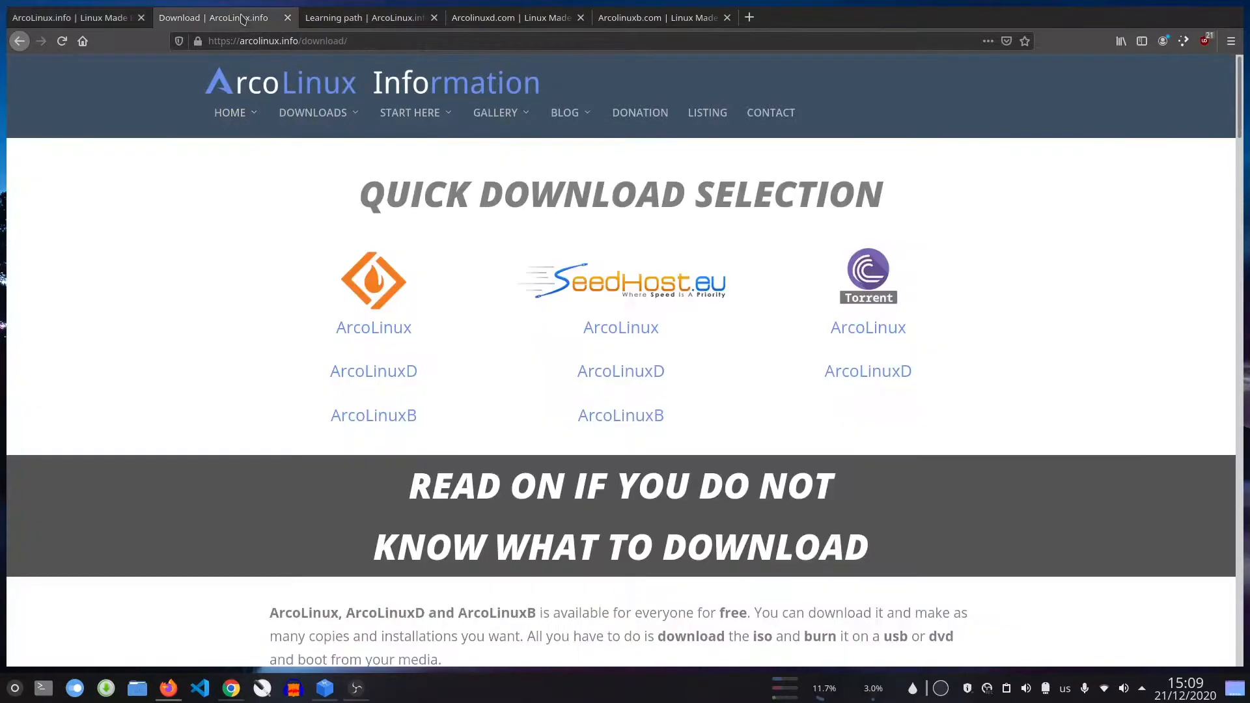
pyautogui.click(253, 185)
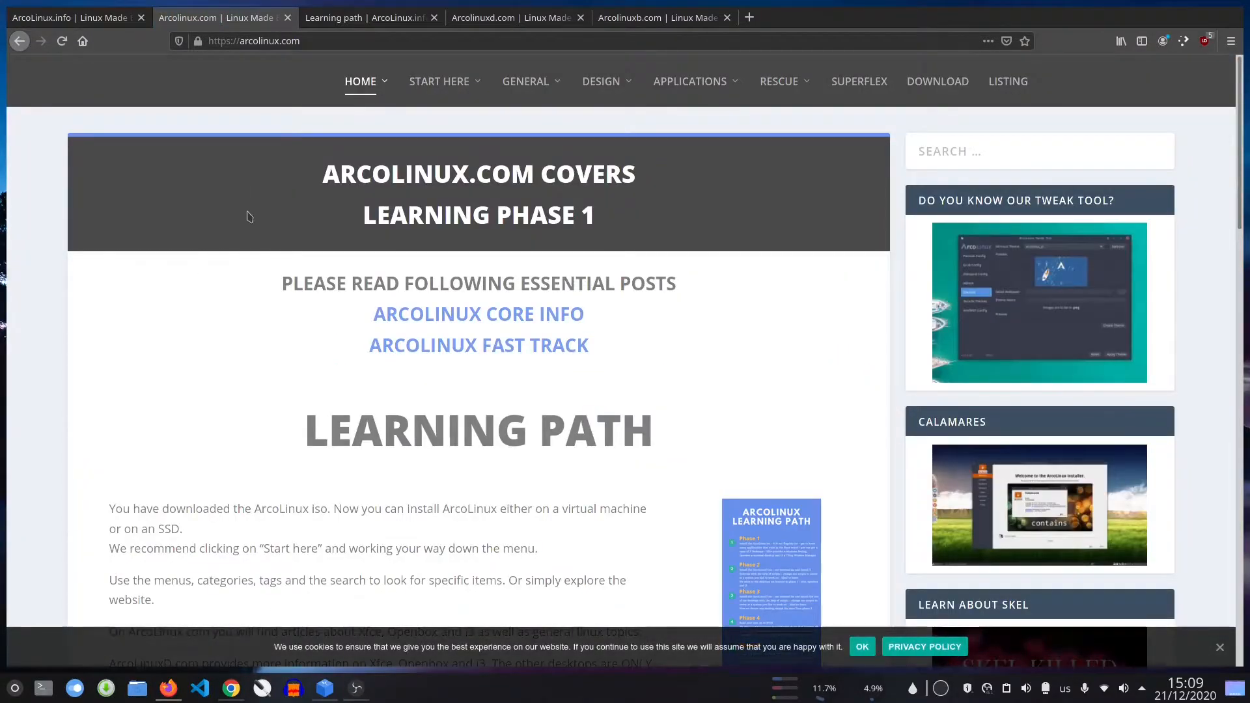
pyautogui.scroll(-3, 257, 259)
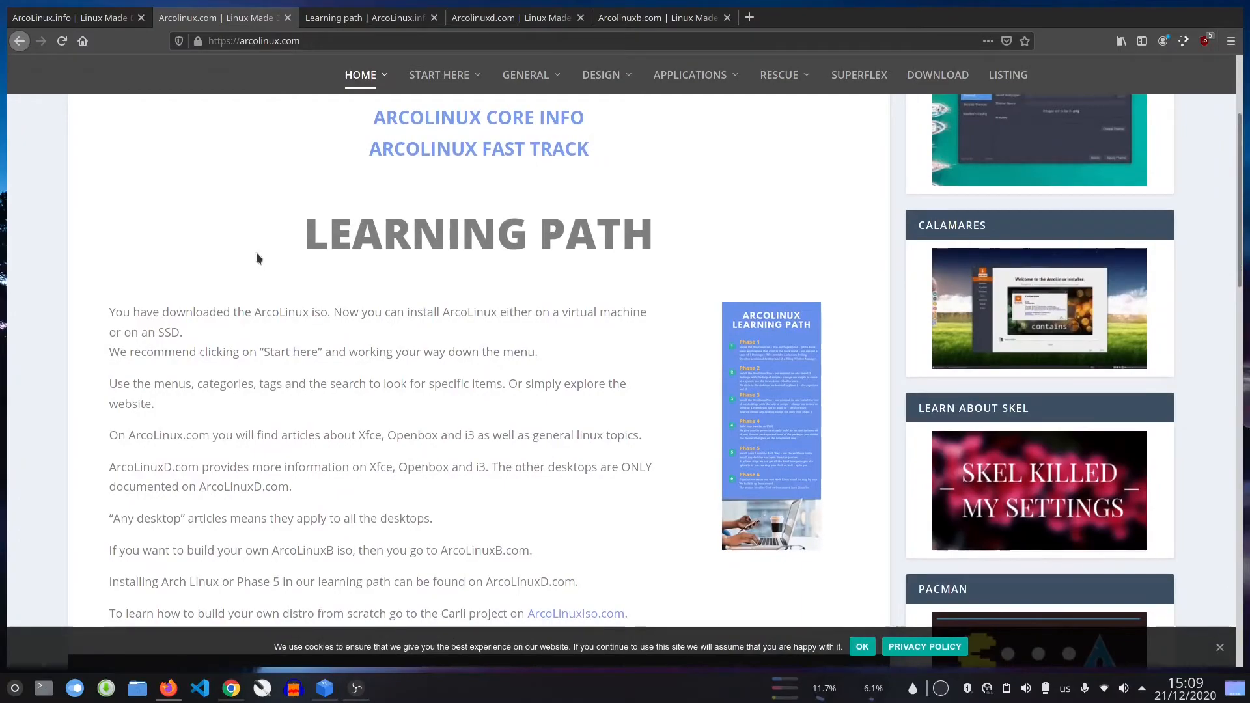
# Read through Phases 1 to 6 of the ArcoLinux learning path on arcolinux.info
pyautogui.click(363, 18)
pyautogui.scroll(8, 466, 347)
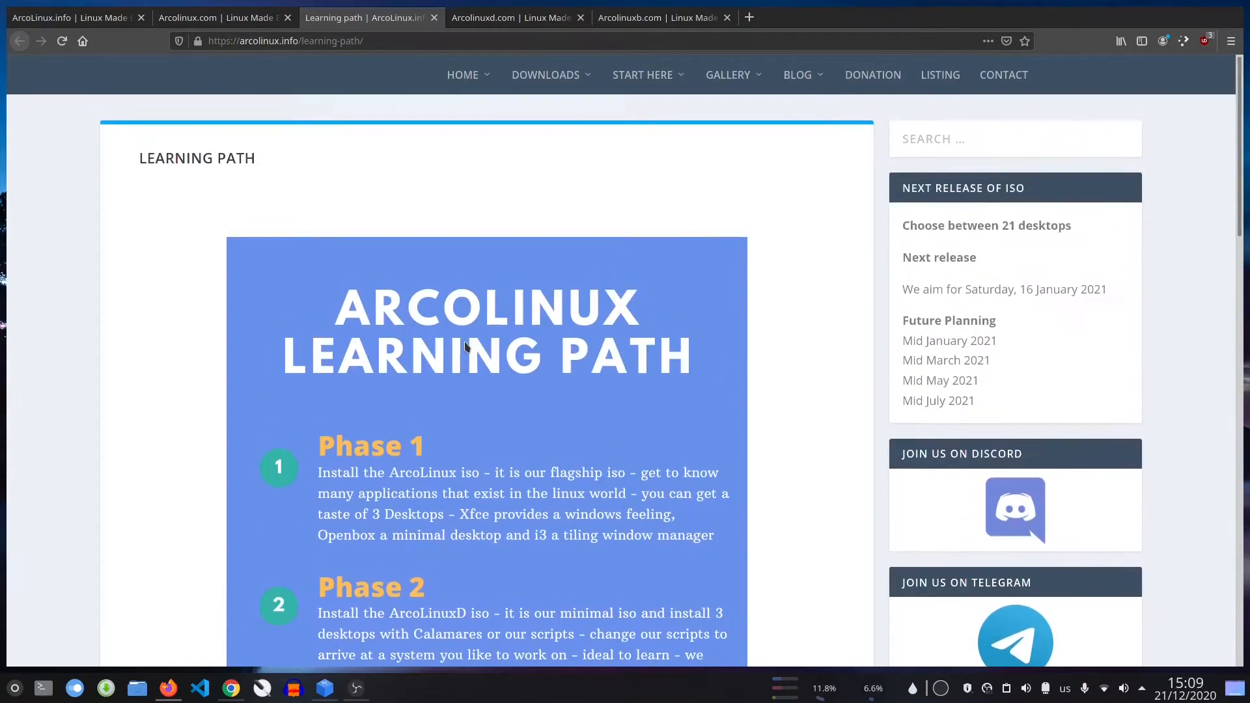
pyautogui.scroll(-3, 467, 347)
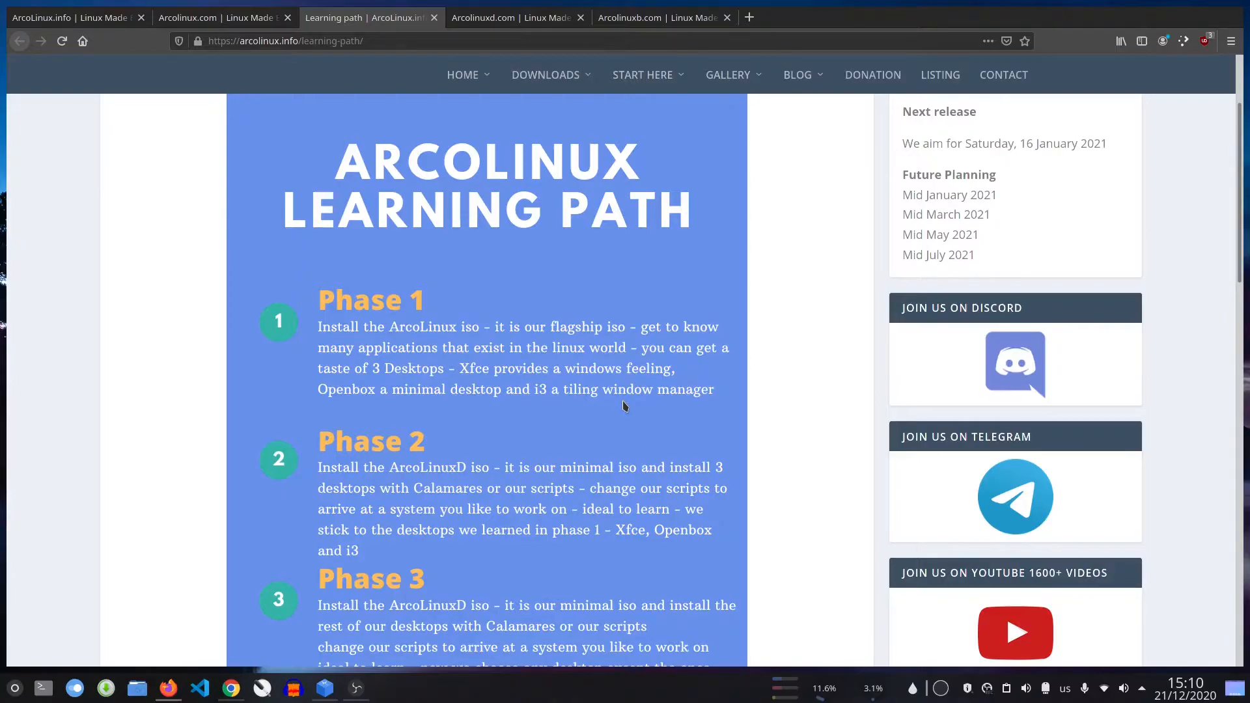
pyautogui.scroll(-3, 623, 406)
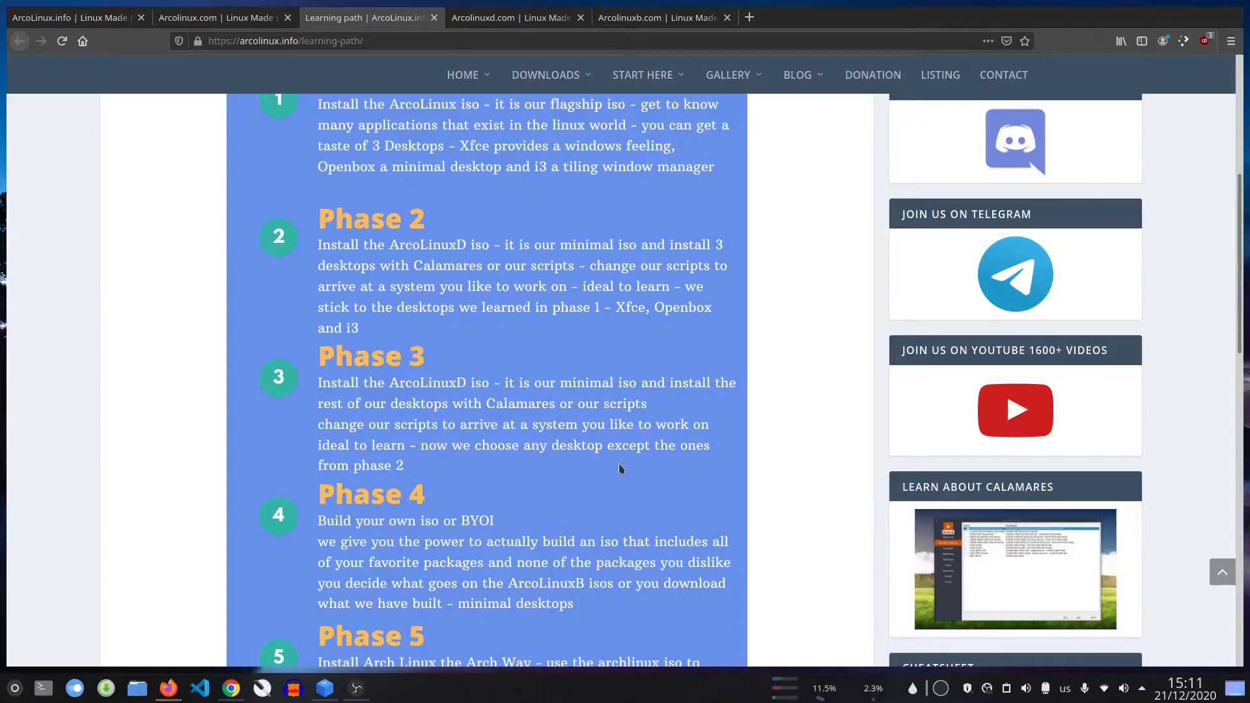
pyautogui.scroll(-3, 619, 469)
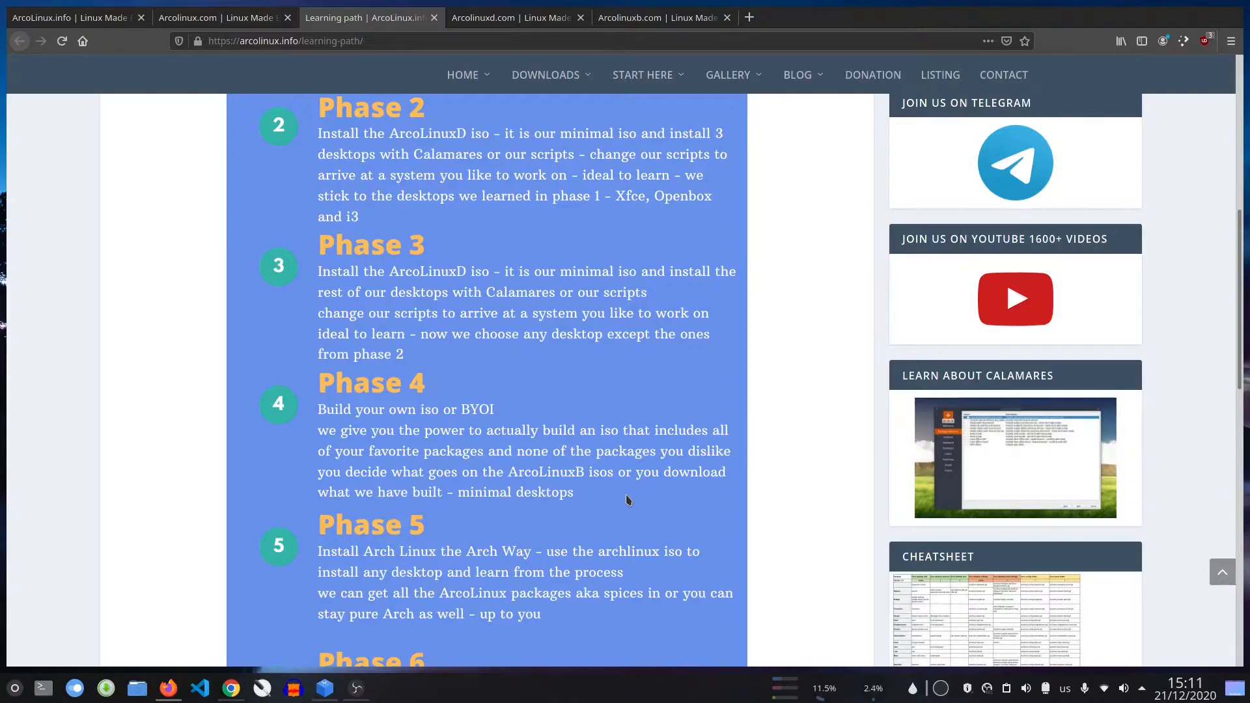
pyautogui.scroll(-3, 628, 500)
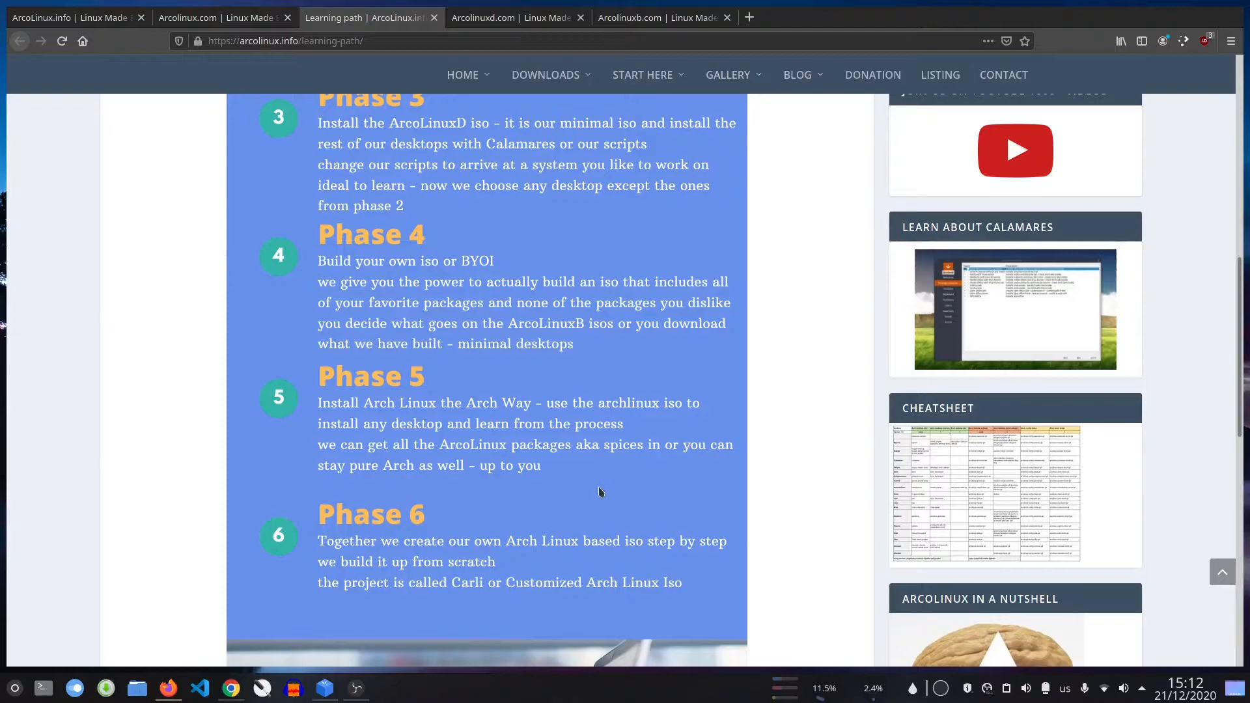
# Return to the arcolinux.com home page and open the site's download page
pyautogui.hotkey('ctrl', 'pageup')
pyautogui.scroll(3, 236, 253)
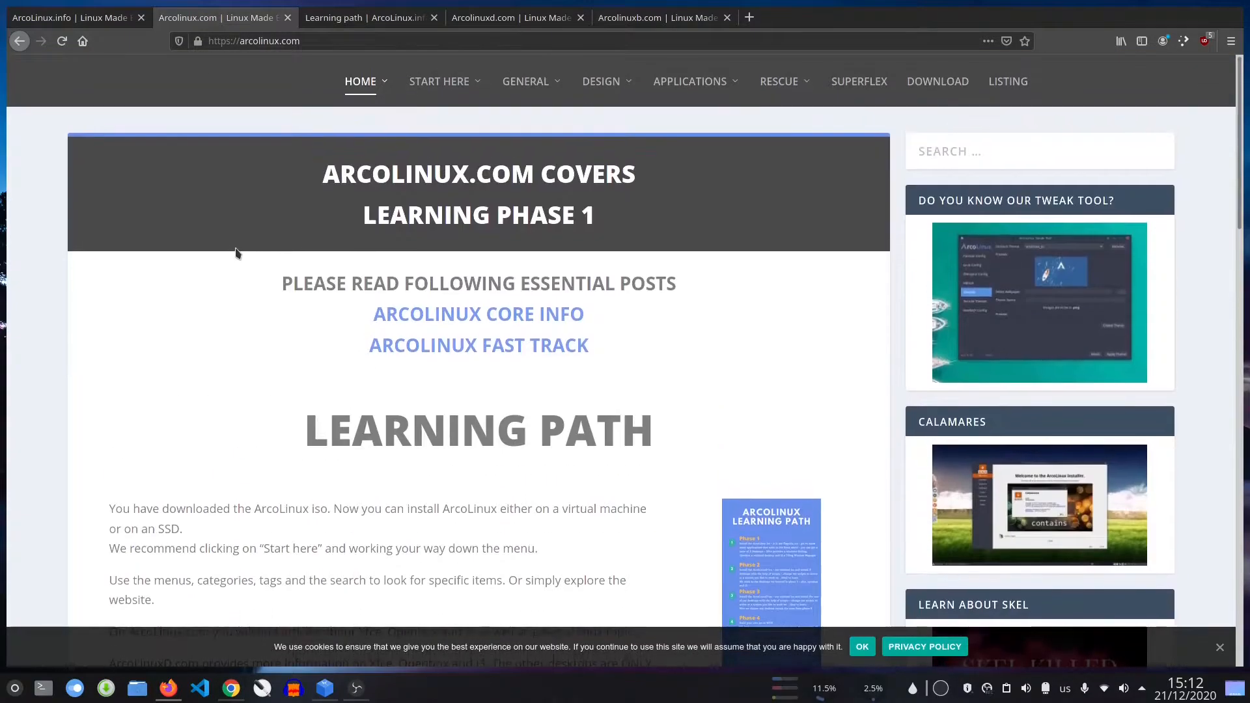
pyautogui.click(938, 82)
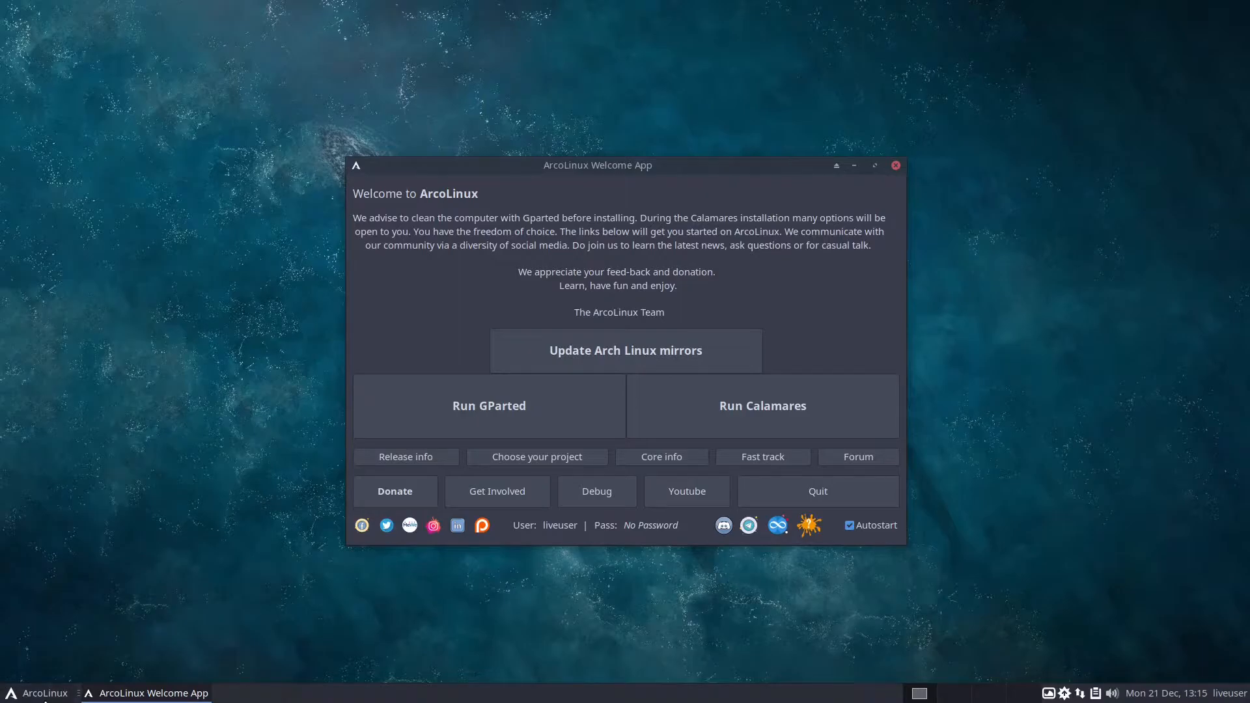
pyautogui.click(43, 697)
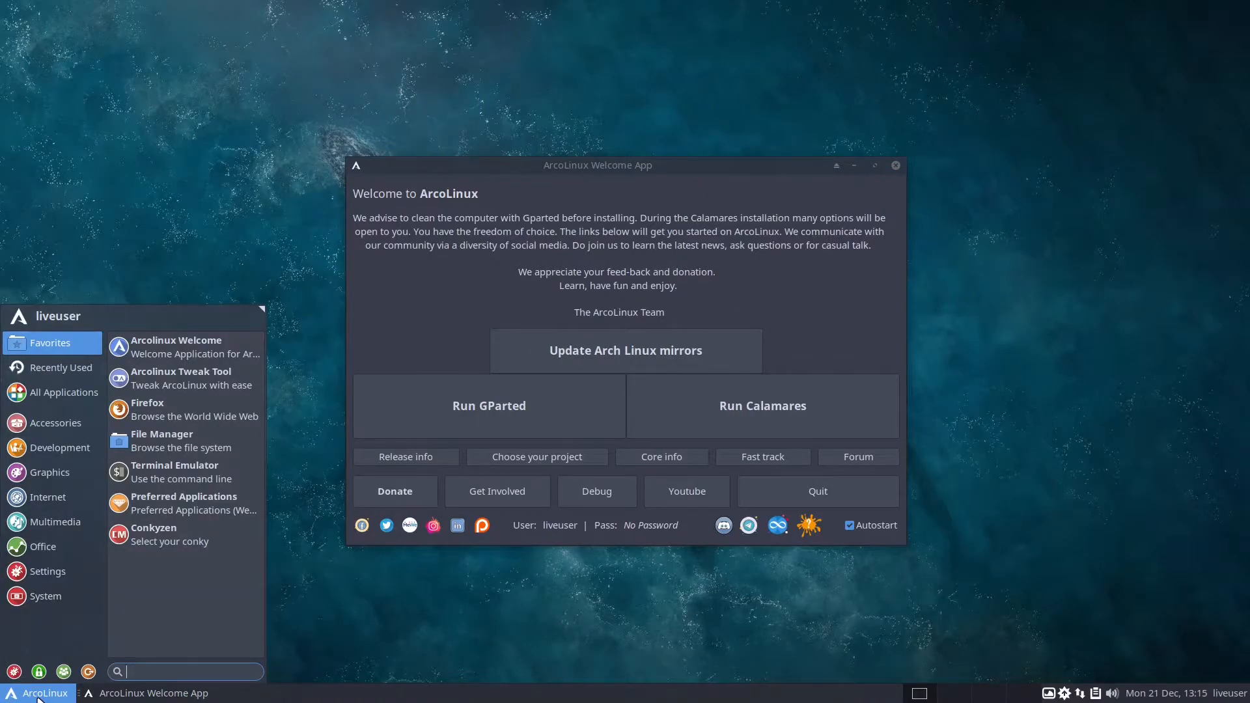
pyautogui.click(37, 695)
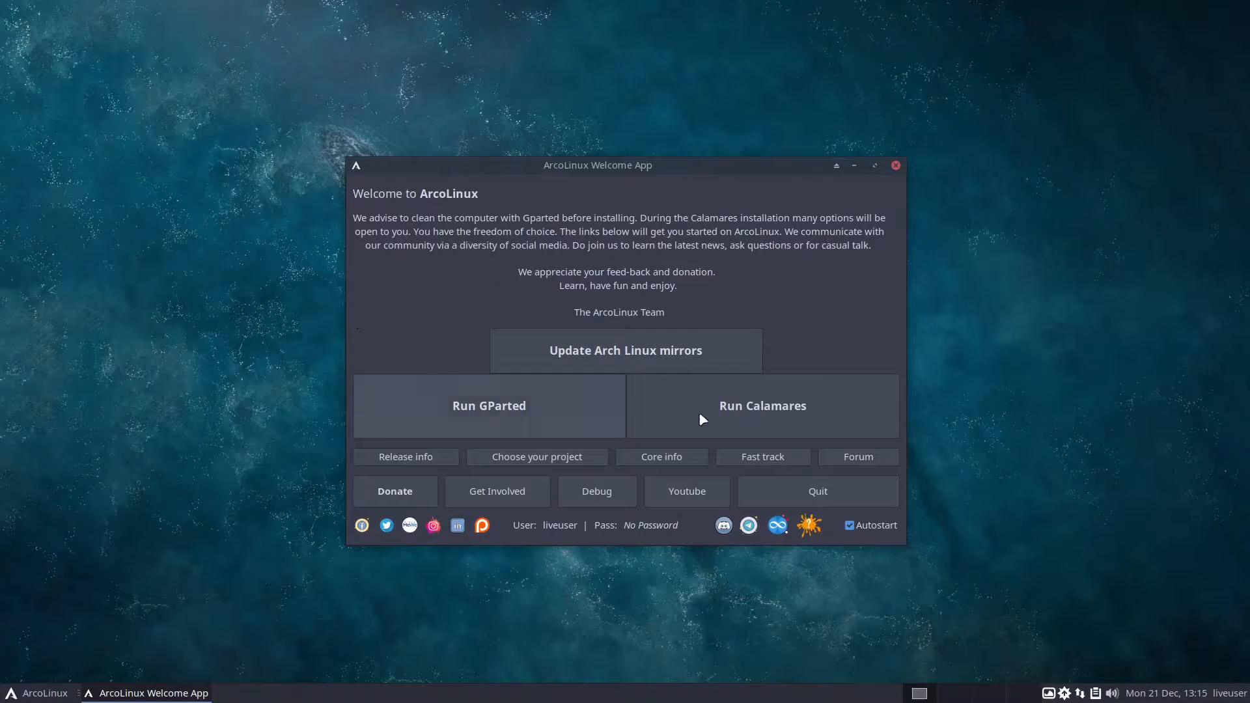
# Start the Calamares installer in American English and proceed past the Kernel and Communication pages without selecting any packages
pyautogui.click(754, 426)
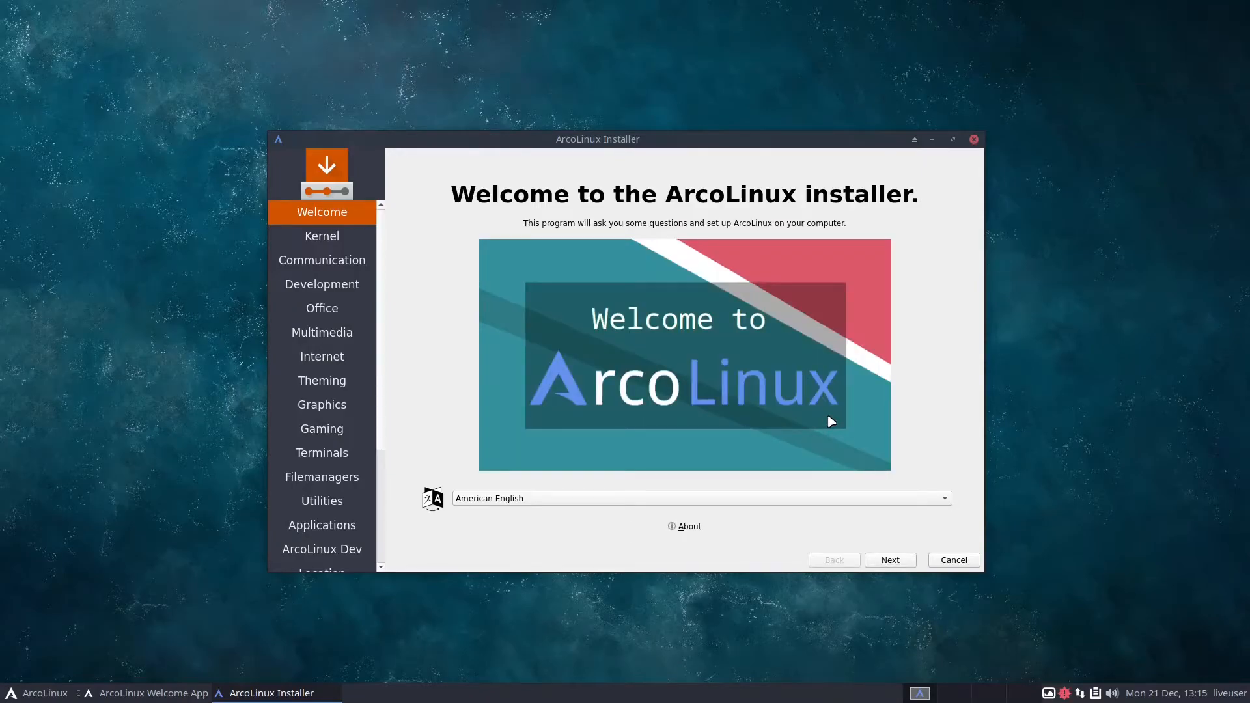
pyautogui.click(892, 562)
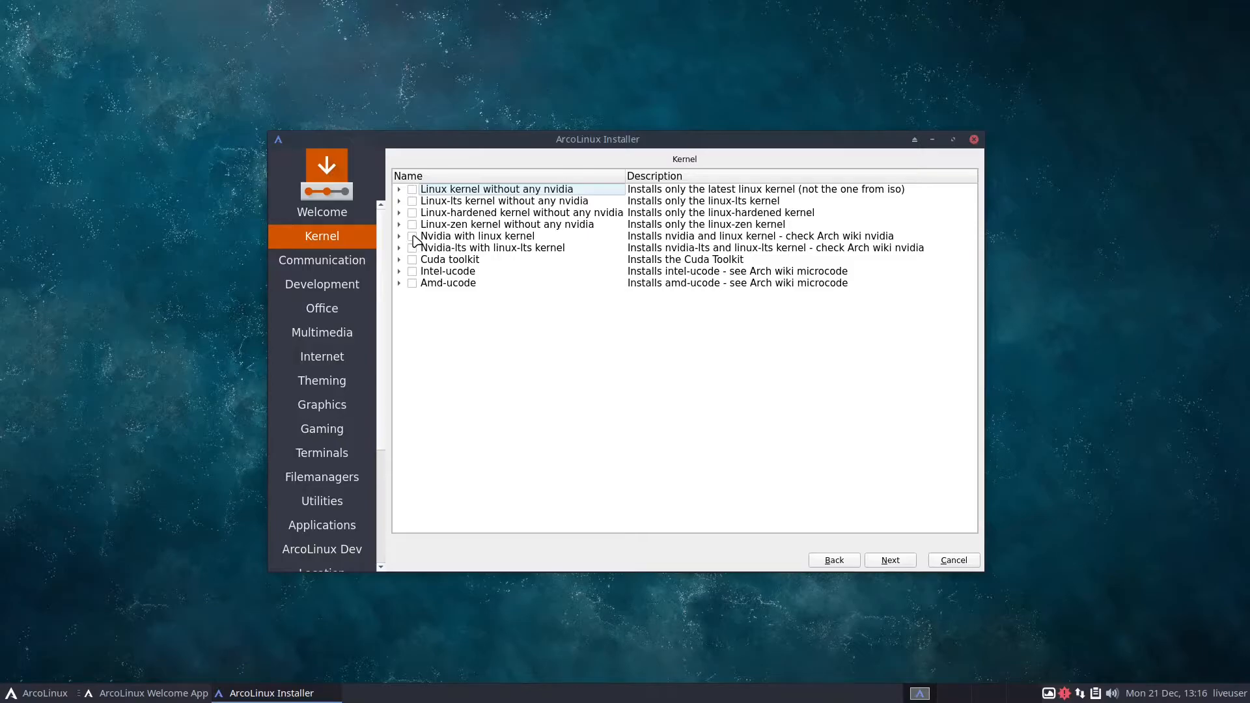
pyautogui.click(890, 561)
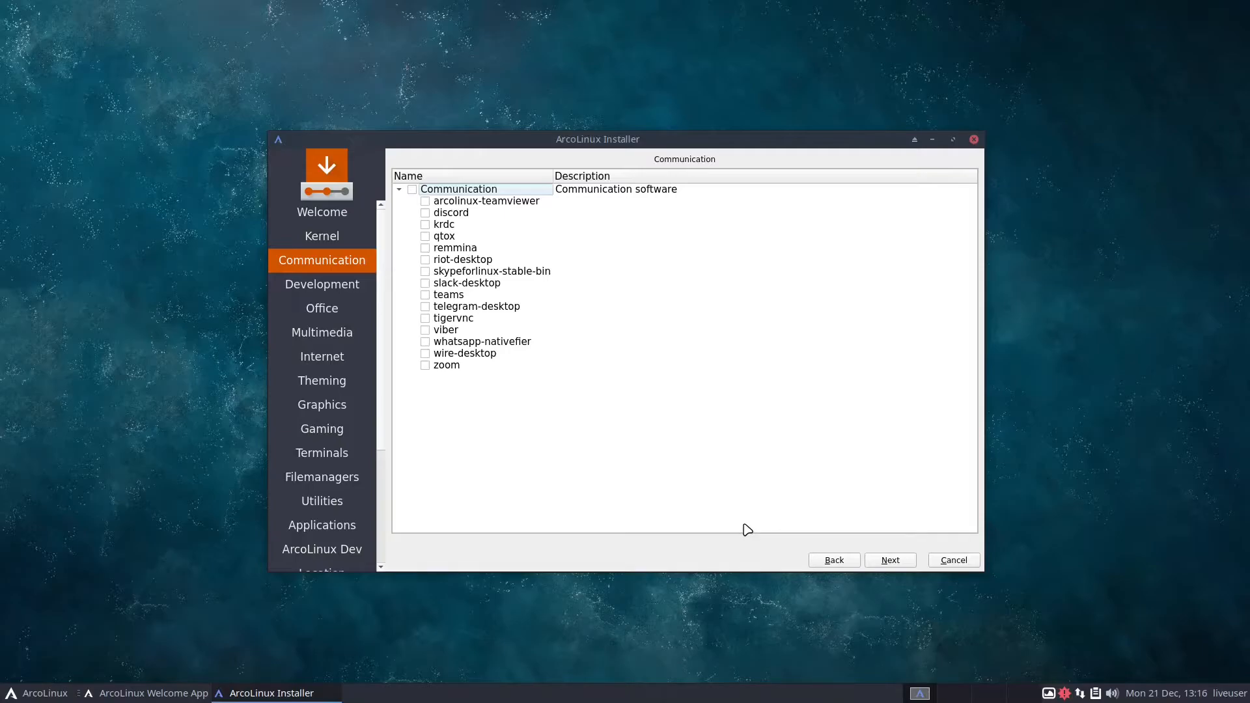
pyautogui.click(905, 559)
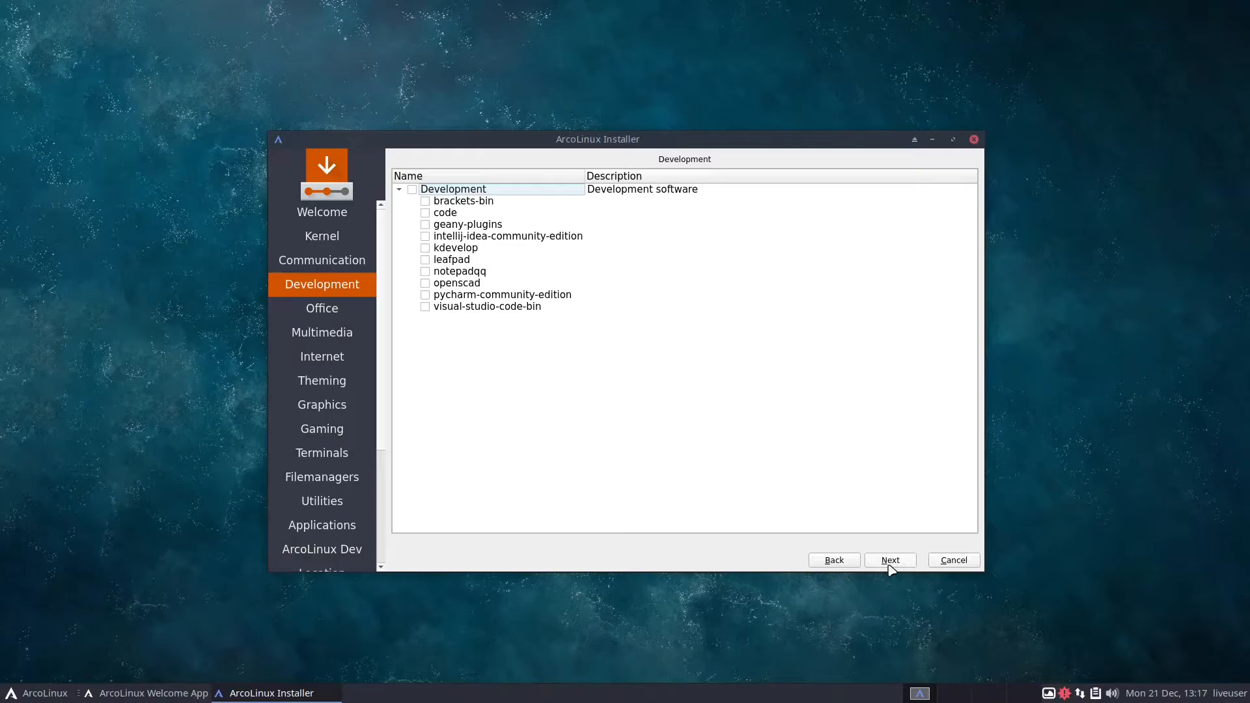
# Choose visual-studio-code-bin as development software and Libre Office Fresh as the office suite, and continue to the multimedia packages
pyautogui.click(428, 310)
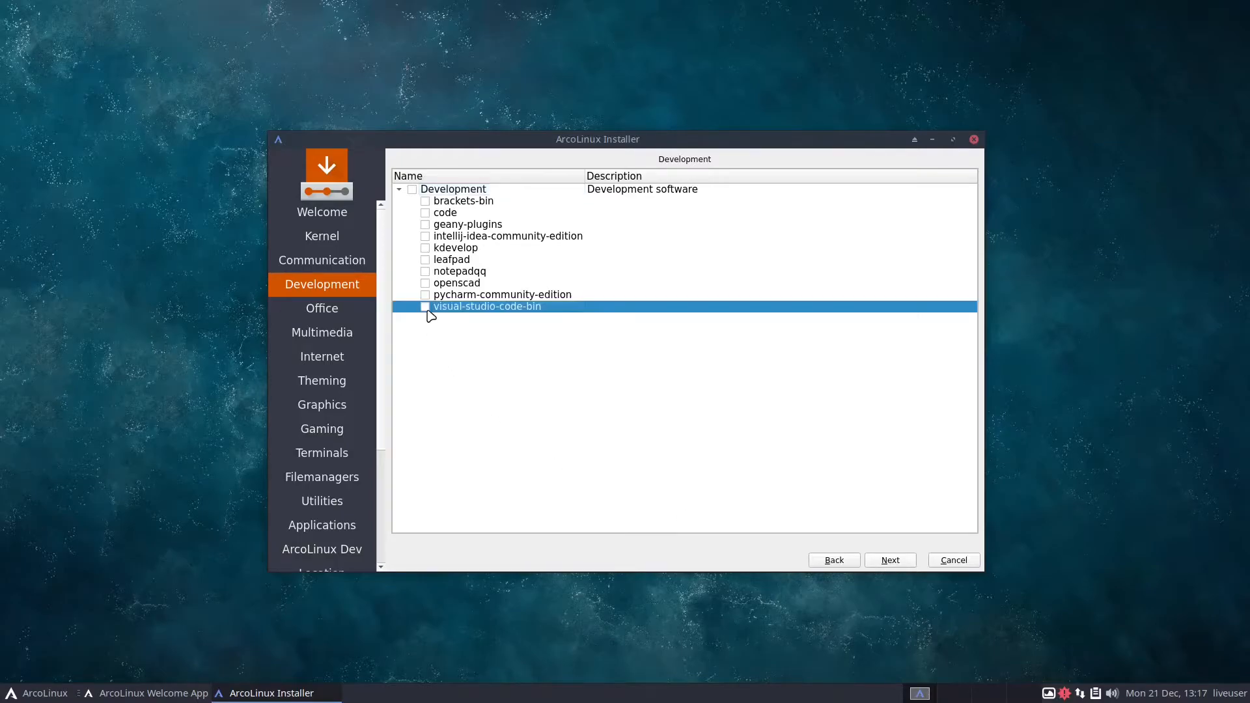
pyautogui.click(901, 560)
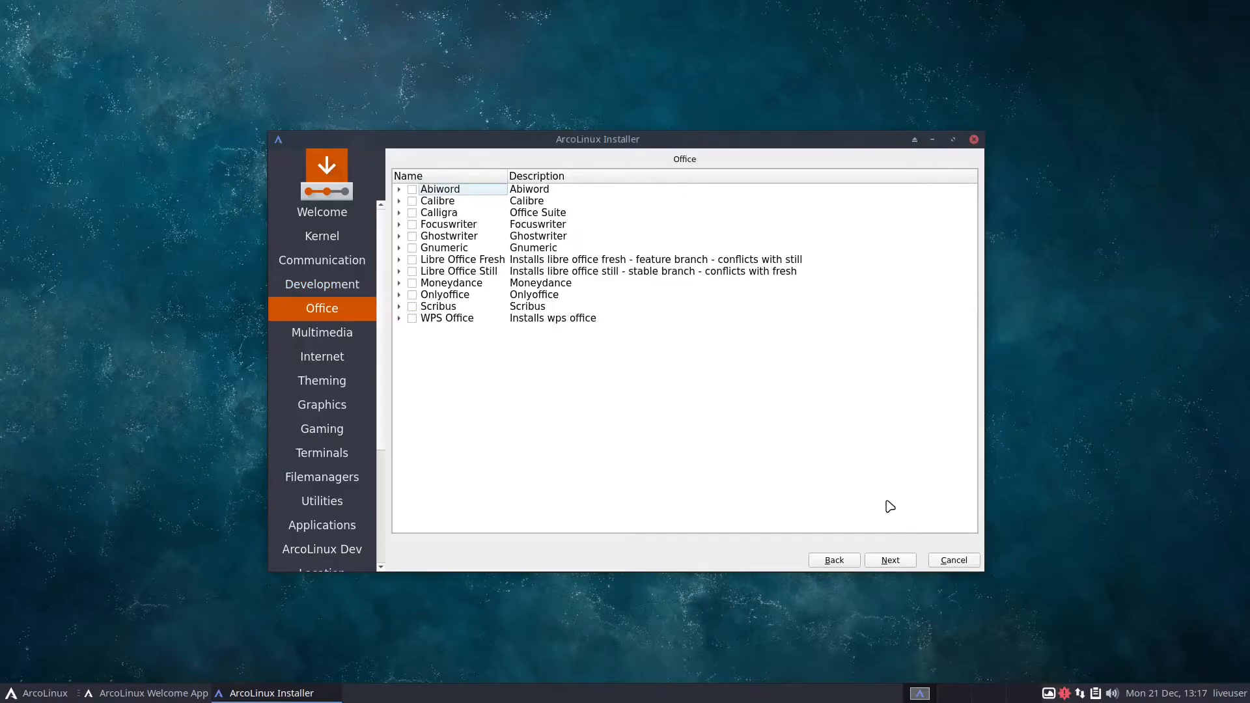
pyautogui.click(413, 261)
pyautogui.click(889, 560)
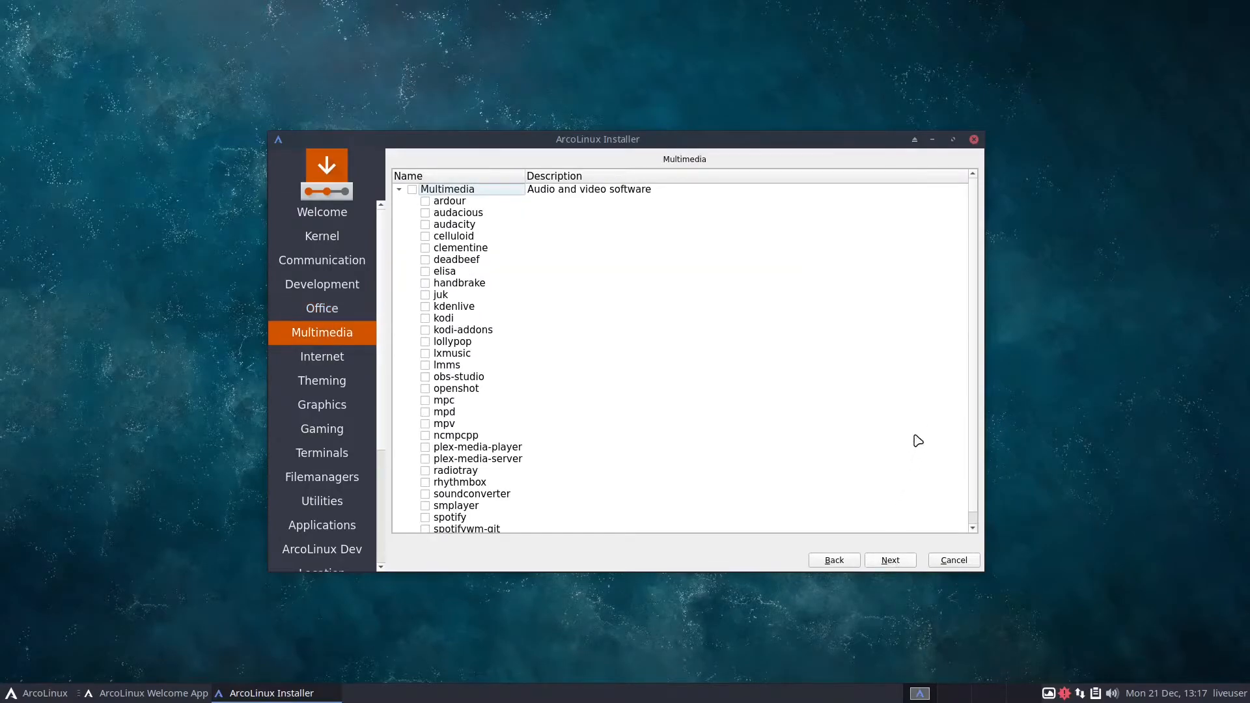
# Review the multimedia package list, select audacity, and continue to the internet packages
pyautogui.scroll(-1, 924, 422)
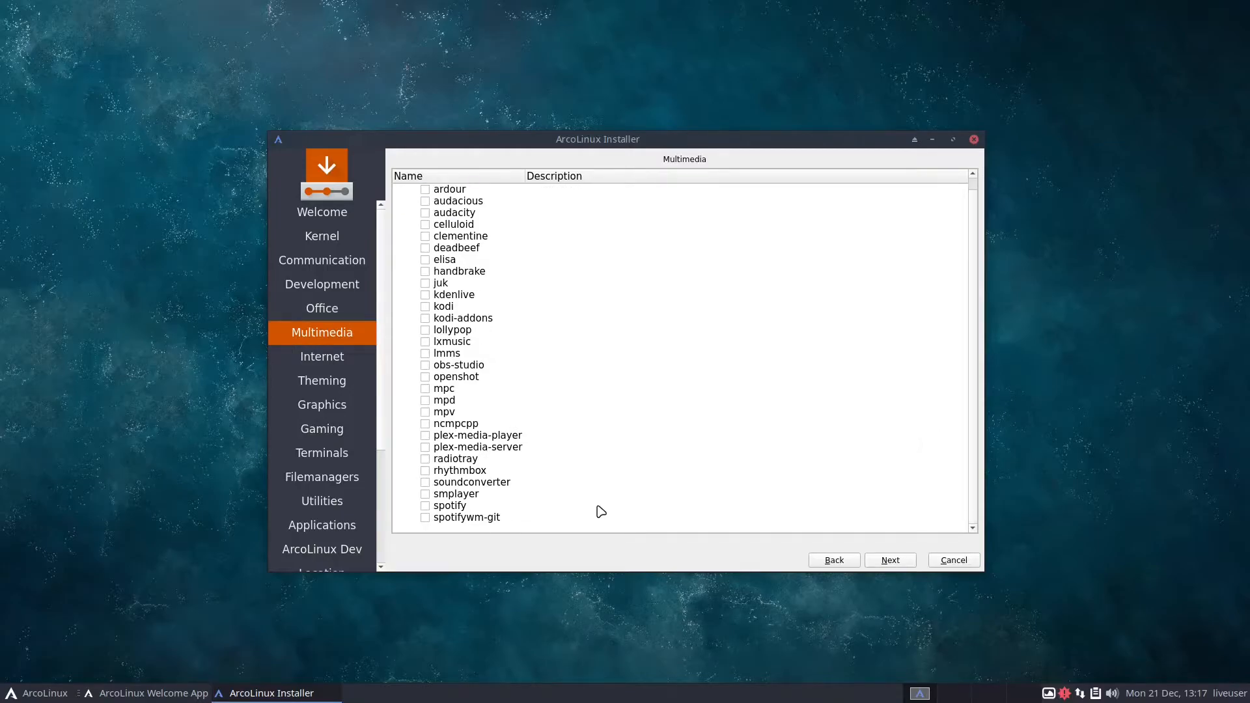
pyautogui.scroll(1, 600, 512)
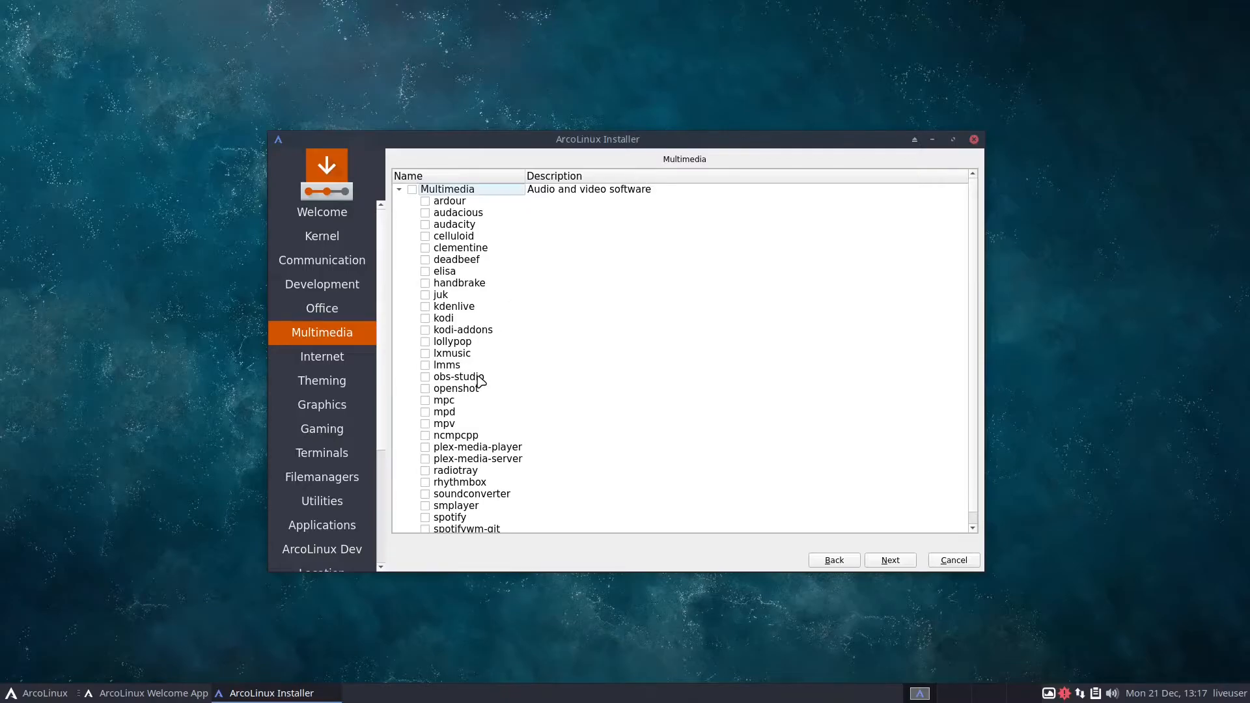
pyautogui.click(424, 225)
pyautogui.click(908, 564)
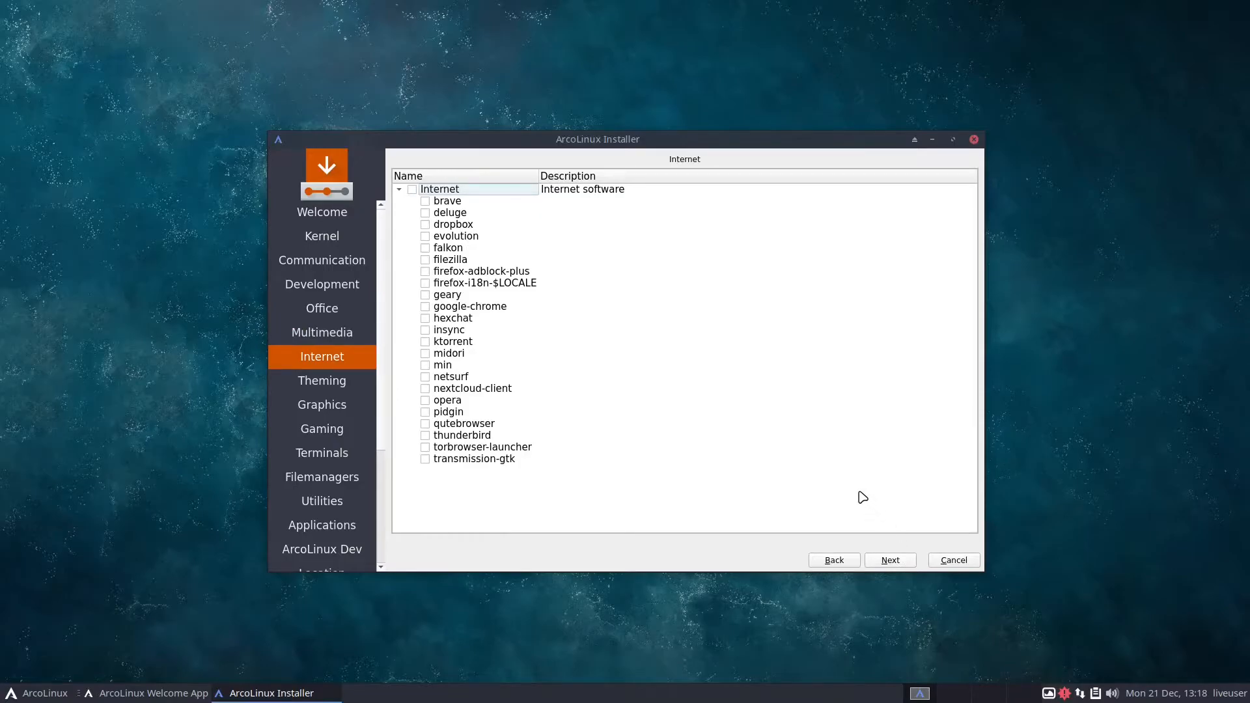
# Select the firefox-i18n-$LOCALE and brave internet packages and continue to the theming packages
pyautogui.click(425, 284)
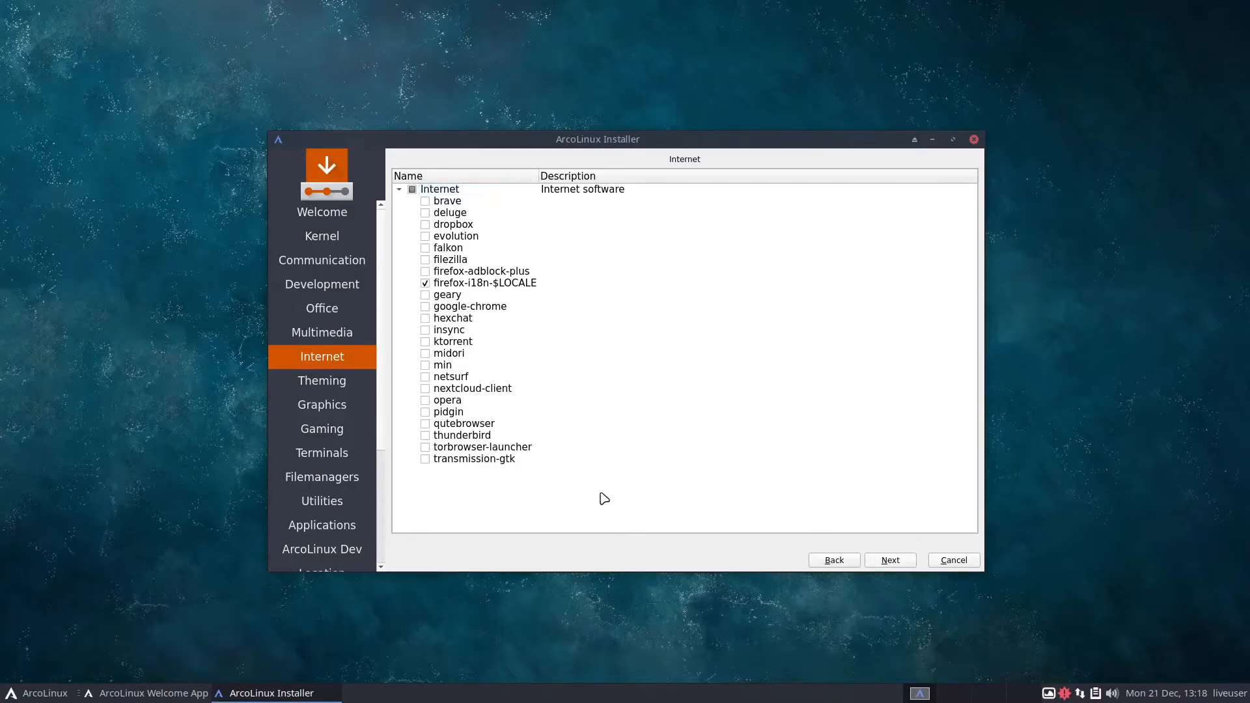
pyautogui.click(426, 202)
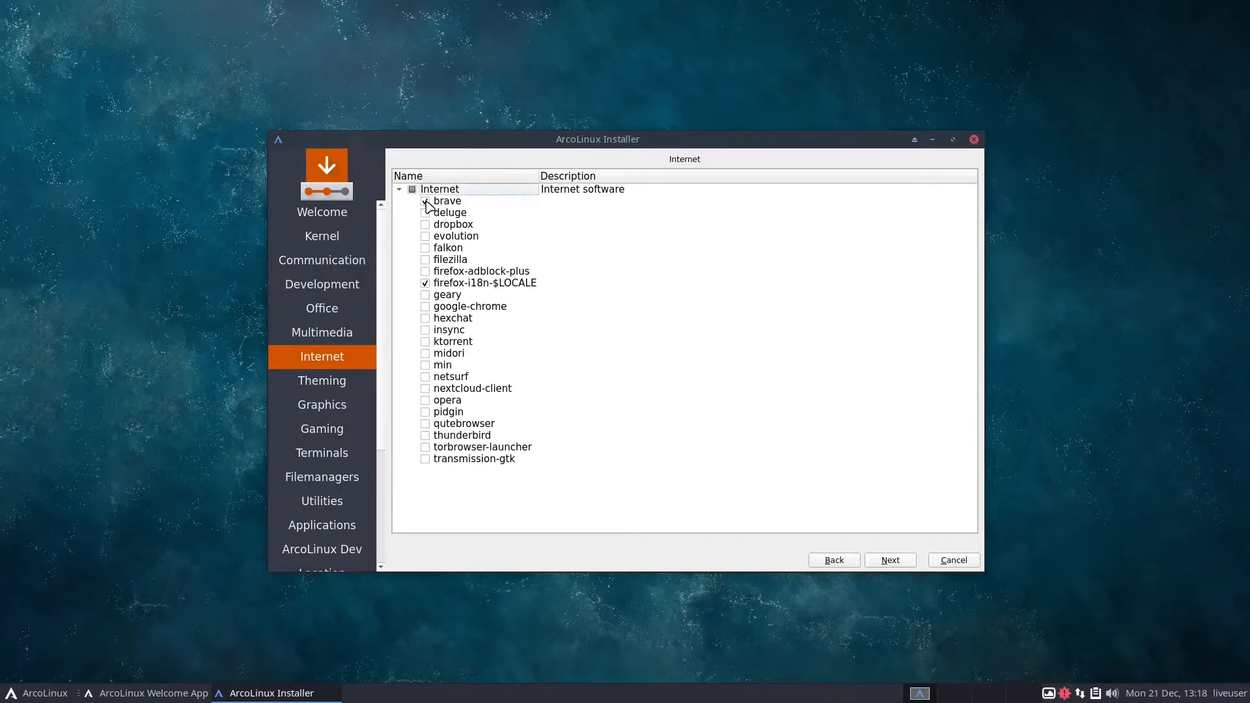
pyautogui.click(884, 566)
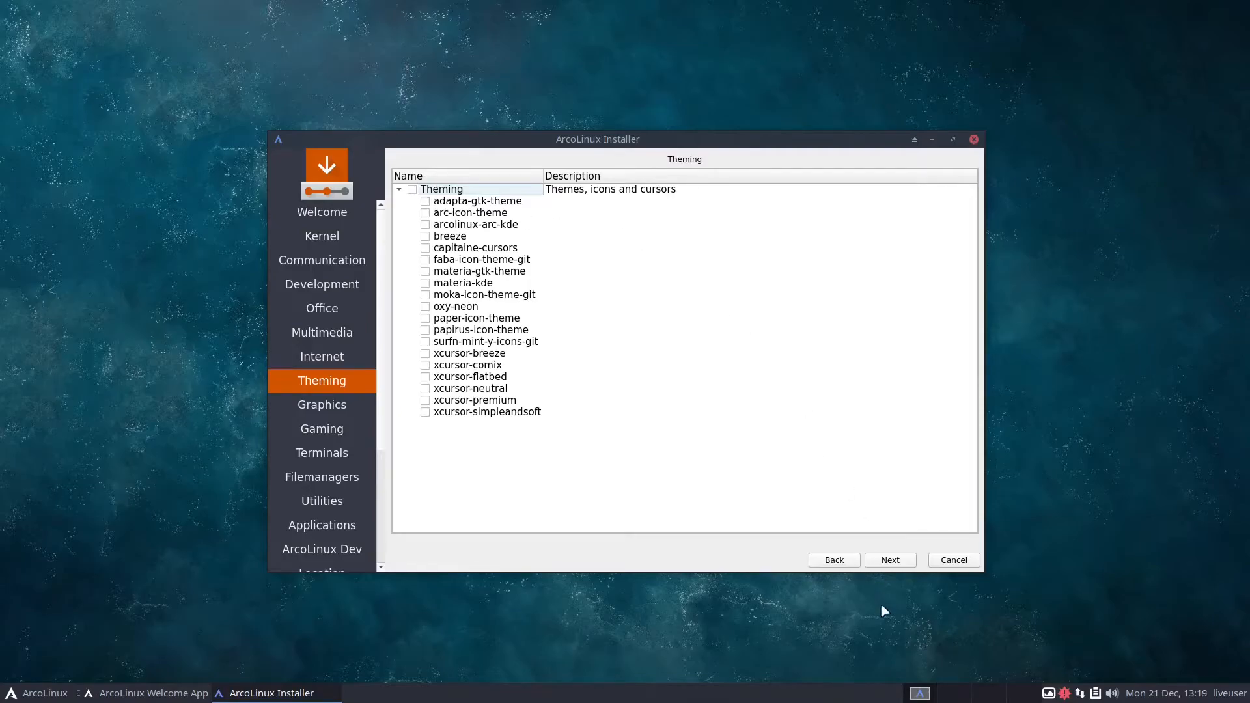
# Proceed past the Theming, Graphics and Gaming pages without selecting any packages
pyautogui.click(896, 567)
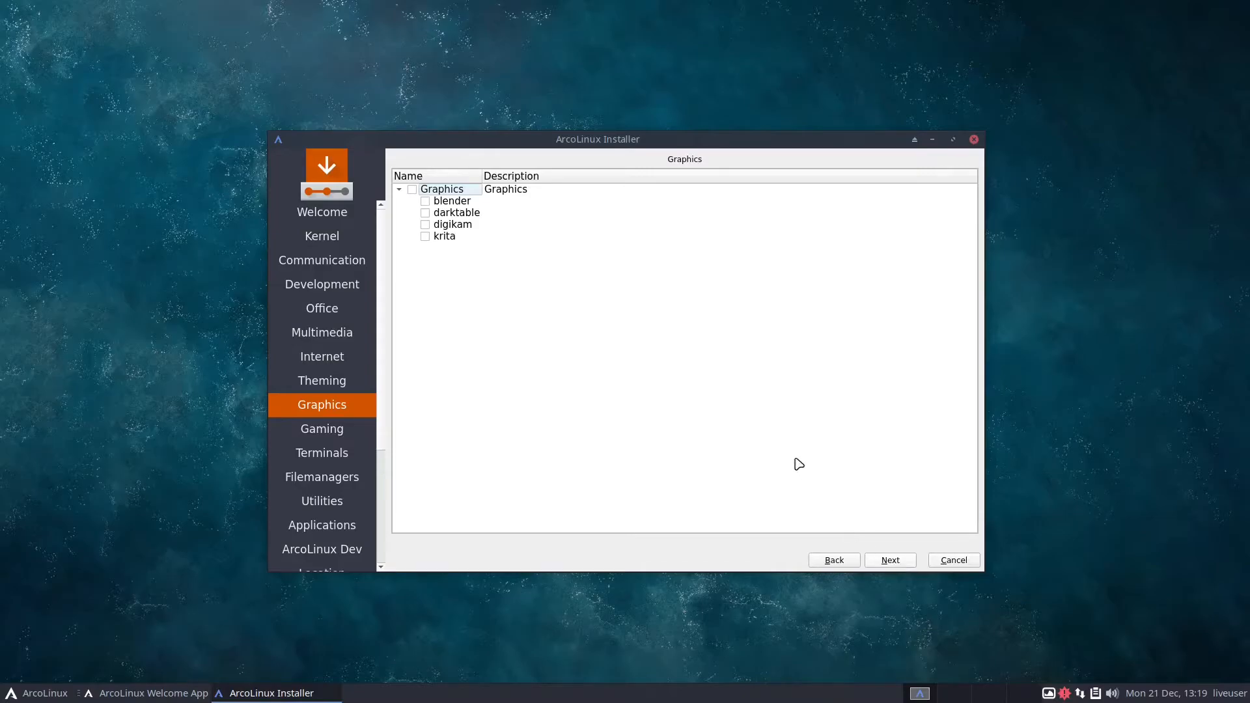
pyautogui.click(892, 559)
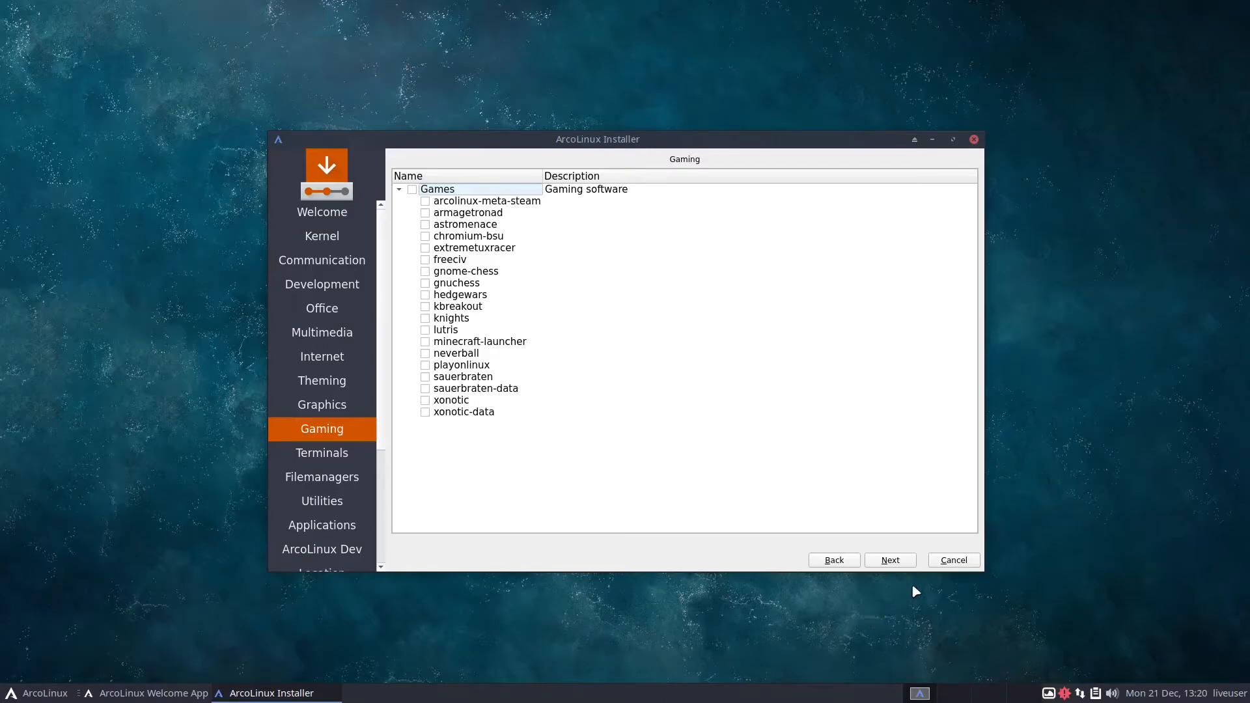
pyautogui.click(889, 563)
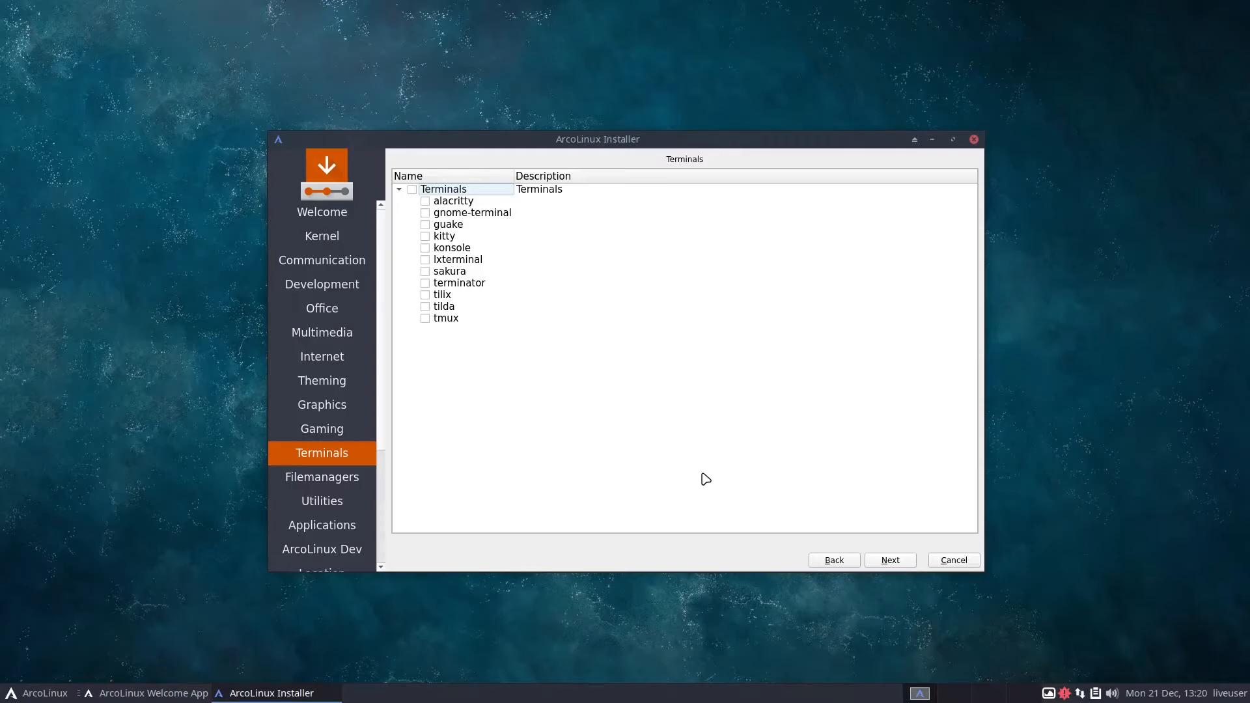
# Select the alacritty terminal and the dolphin file manager, and continue to the utilities
pyautogui.click(425, 202)
pyautogui.click(890, 560)
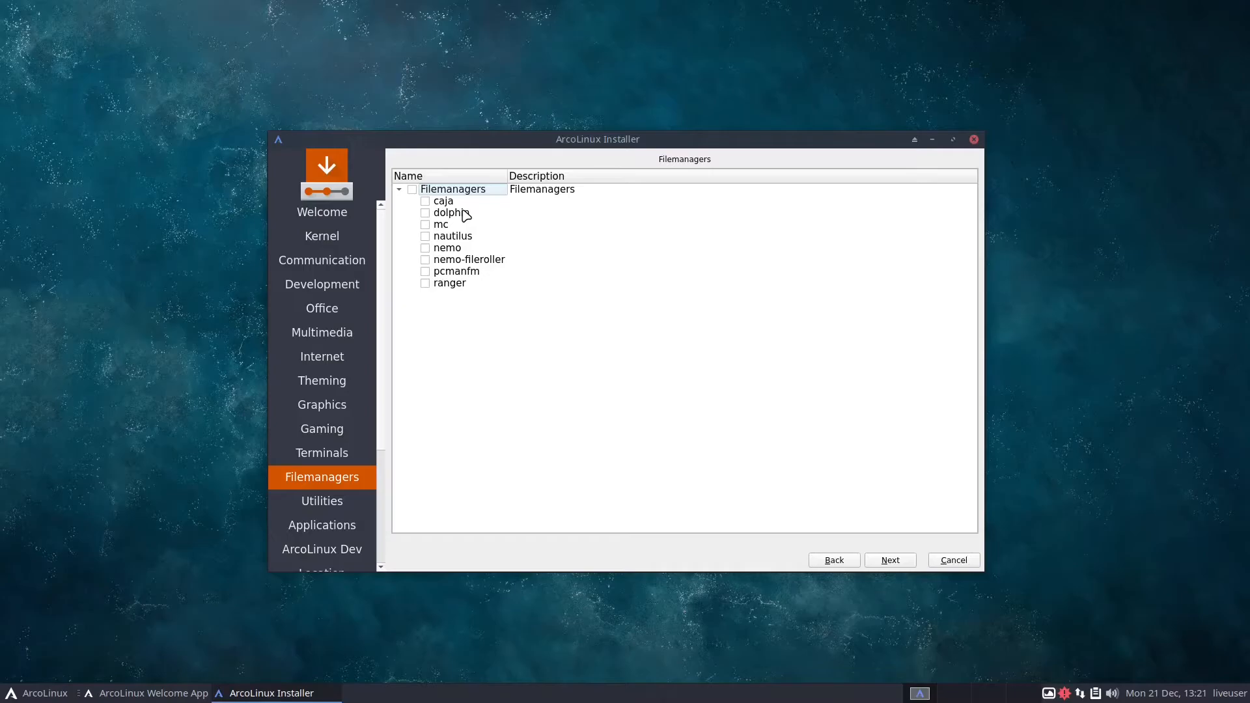
pyautogui.click(425, 213)
pyautogui.click(891, 561)
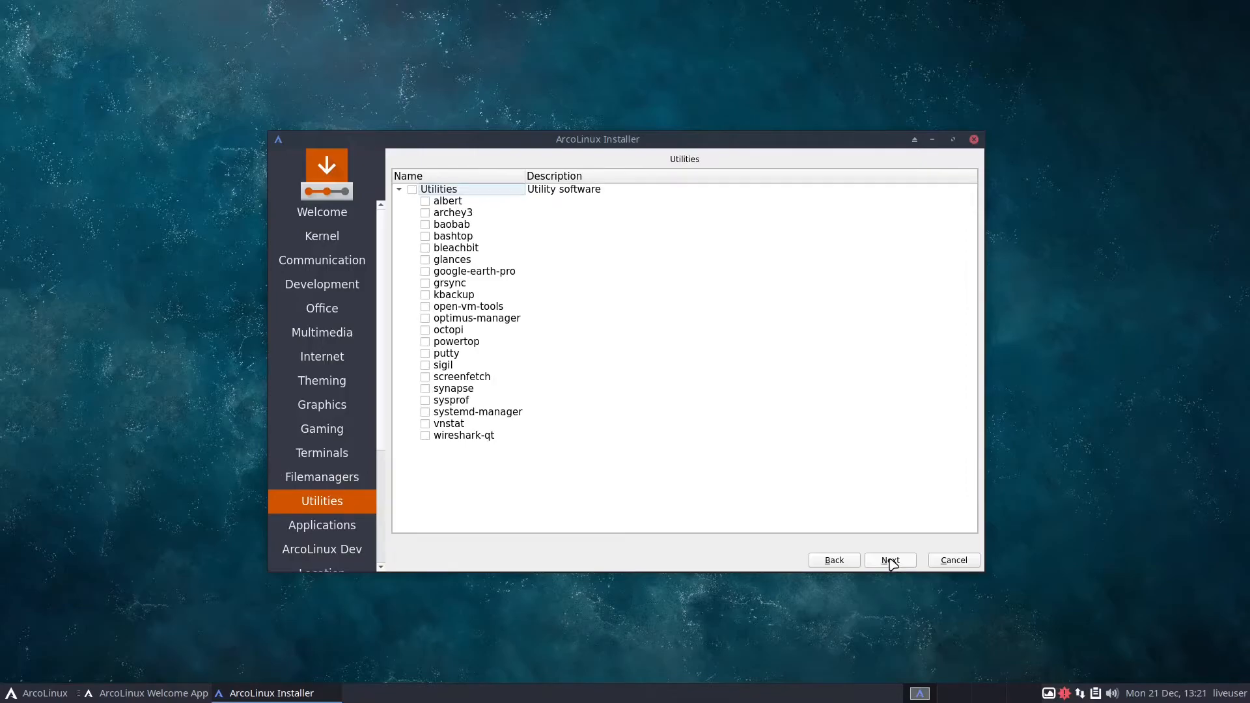
# Select the octopi utility and the Fonts group, and continue to the location settings without any ArcoLinux Dev packages
pyautogui.click(425, 331)
pyautogui.click(892, 561)
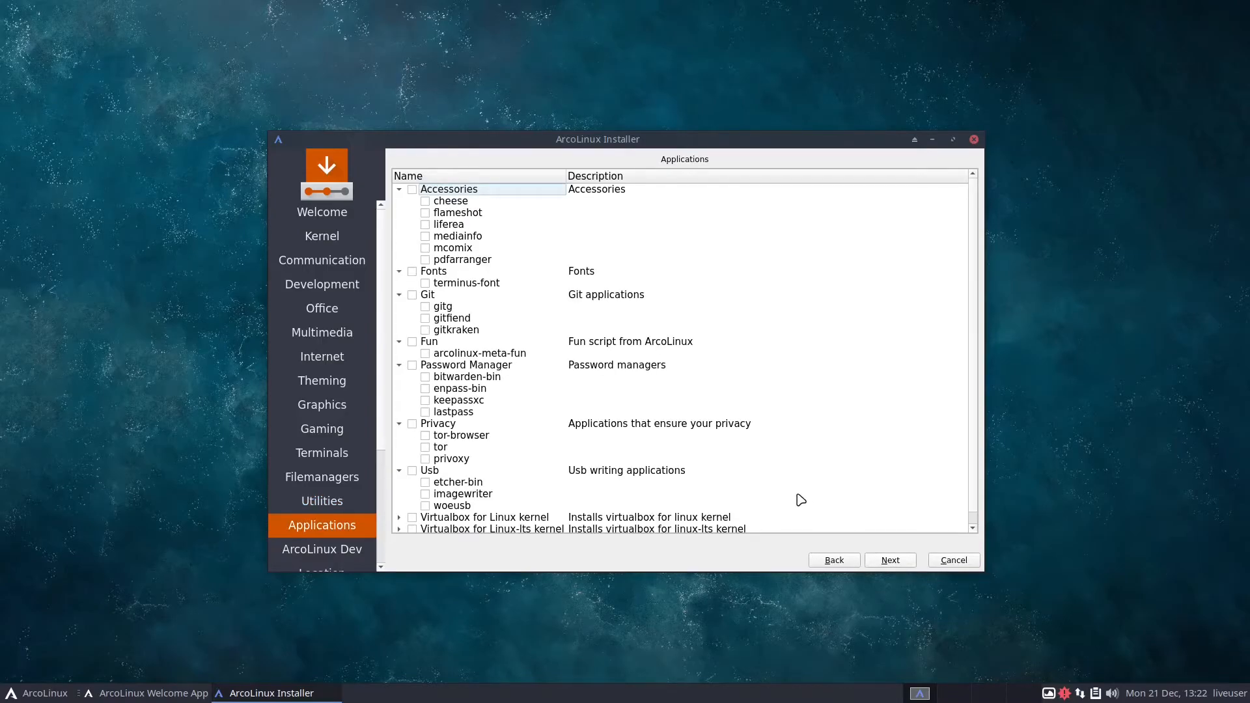
pyautogui.click(412, 272)
pyautogui.scroll(-1, 417, 274)
pyautogui.click(889, 562)
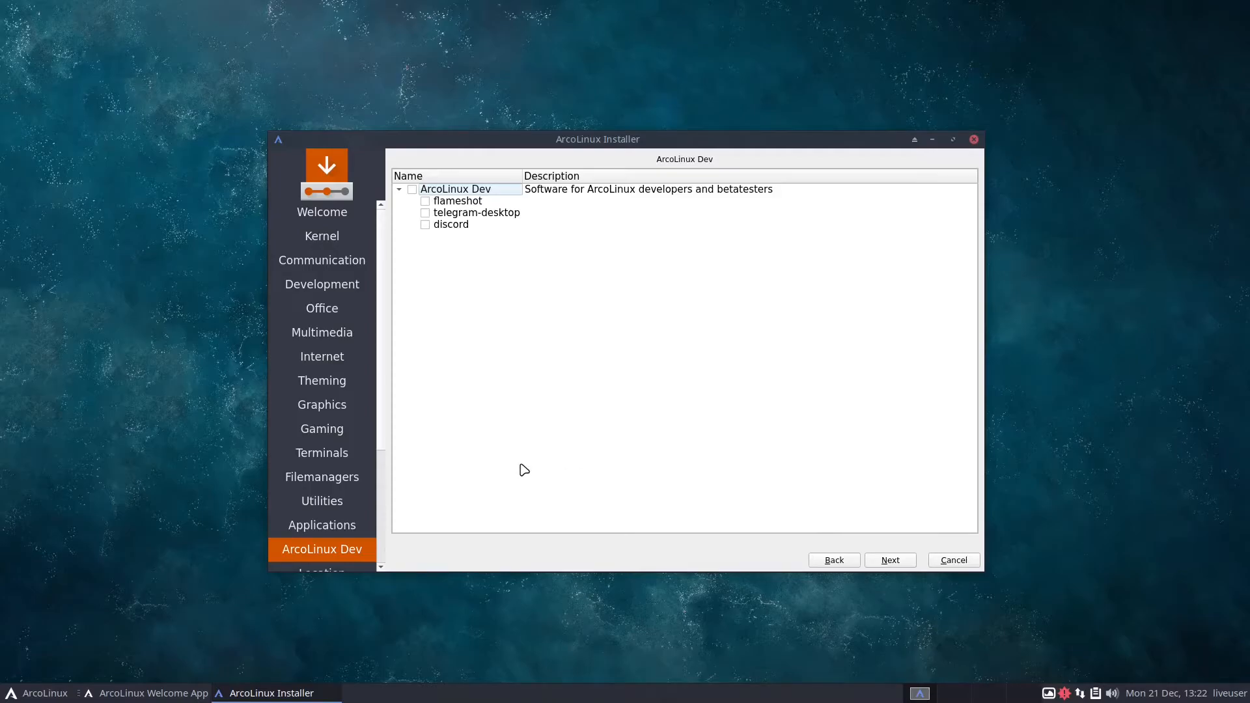
pyautogui.click(888, 562)
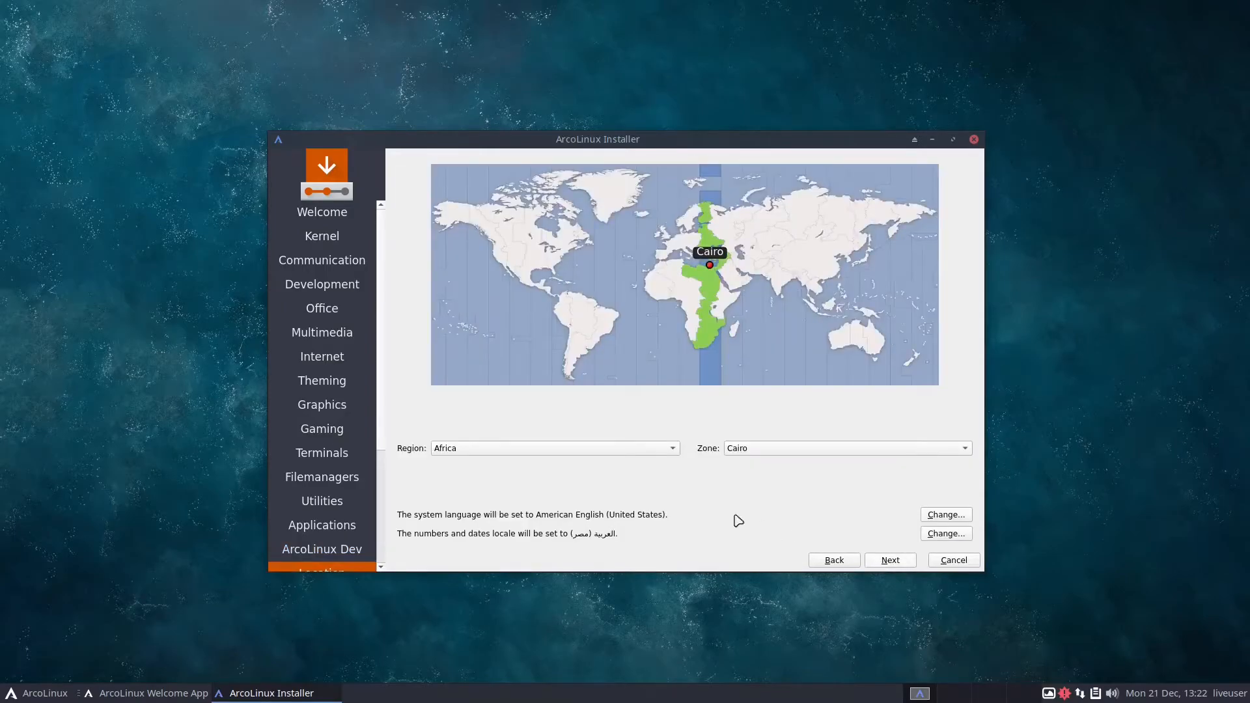
# Set the location to Rainy River in America, and accept the default English (US) keyboard layout after testing it with "test"
pyautogui.click(533, 251)
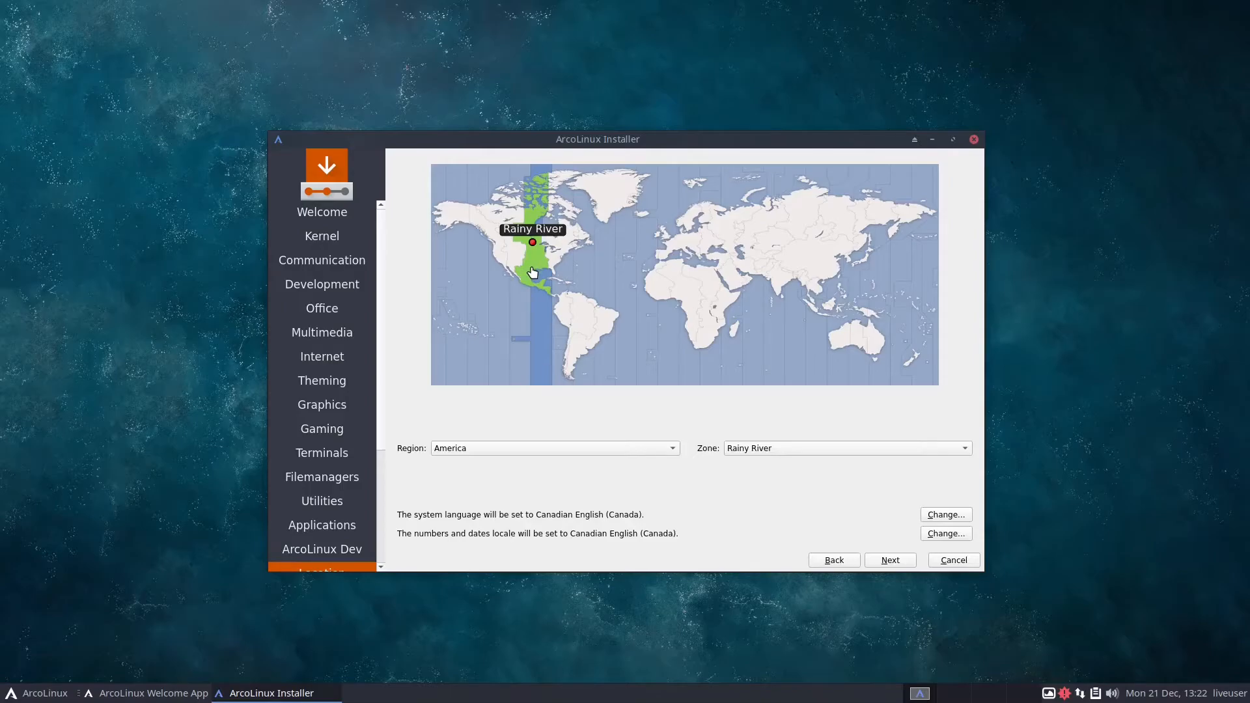
pyautogui.click(909, 565)
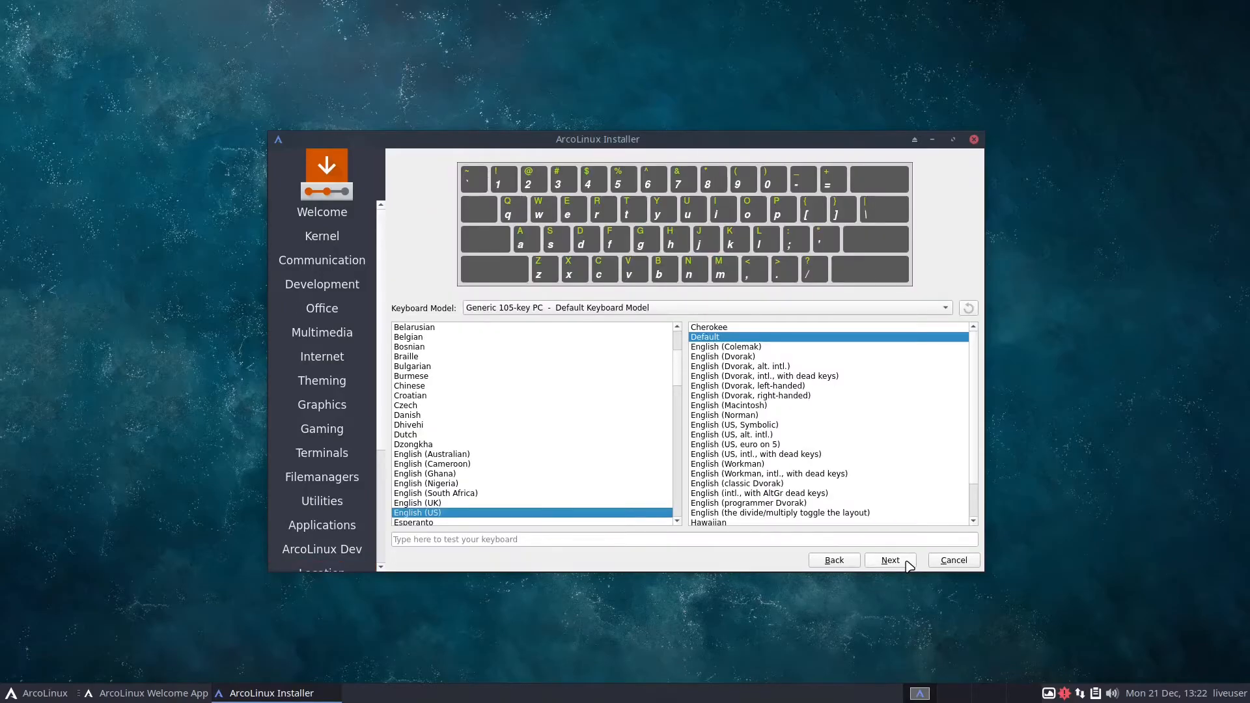
pyautogui.click(681, 543)
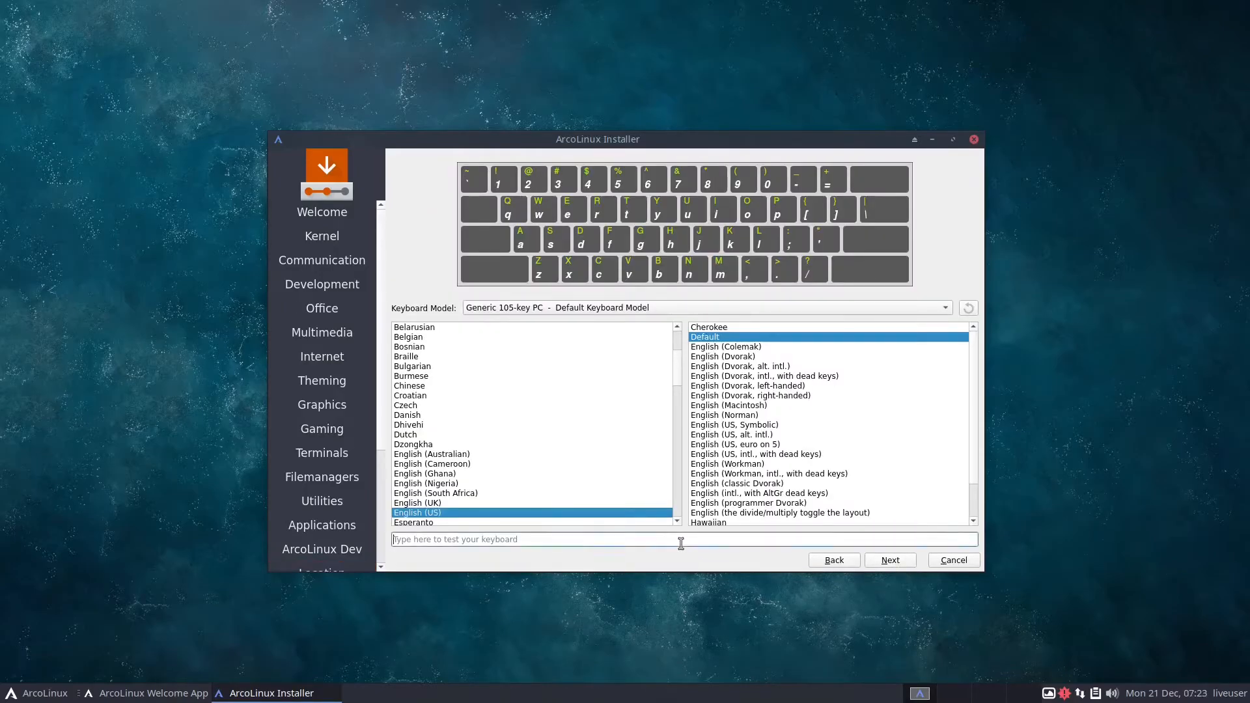
pyautogui.write('test')
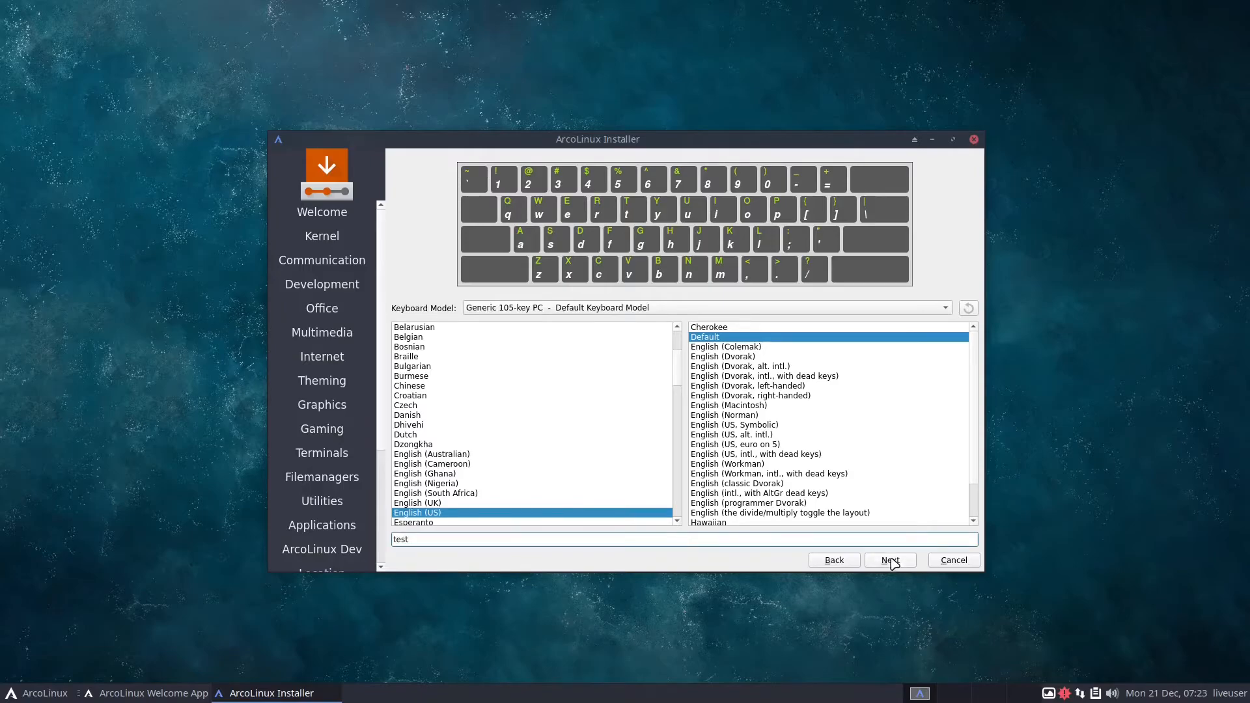
pyautogui.click(894, 563)
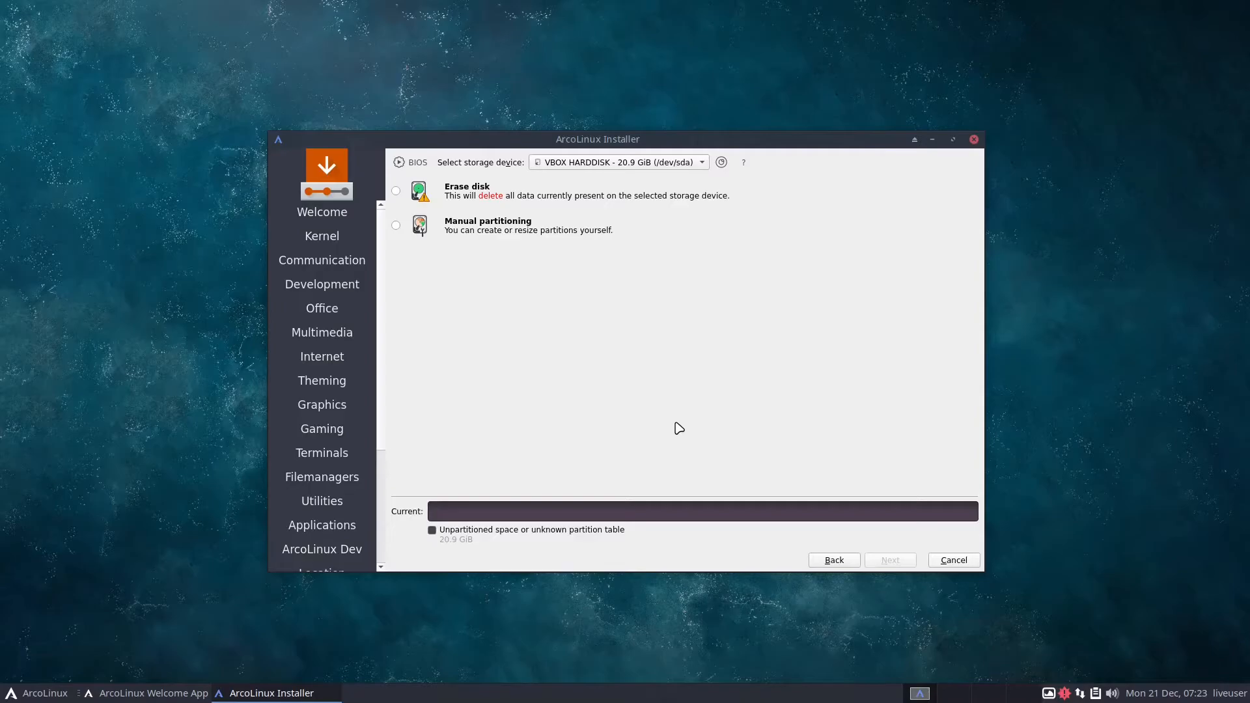
# Choose to erase the VBOX HARDDISK disk with Swap to file, and continue to the user account settings
pyautogui.click(551, 196)
pyautogui.click(551, 228)
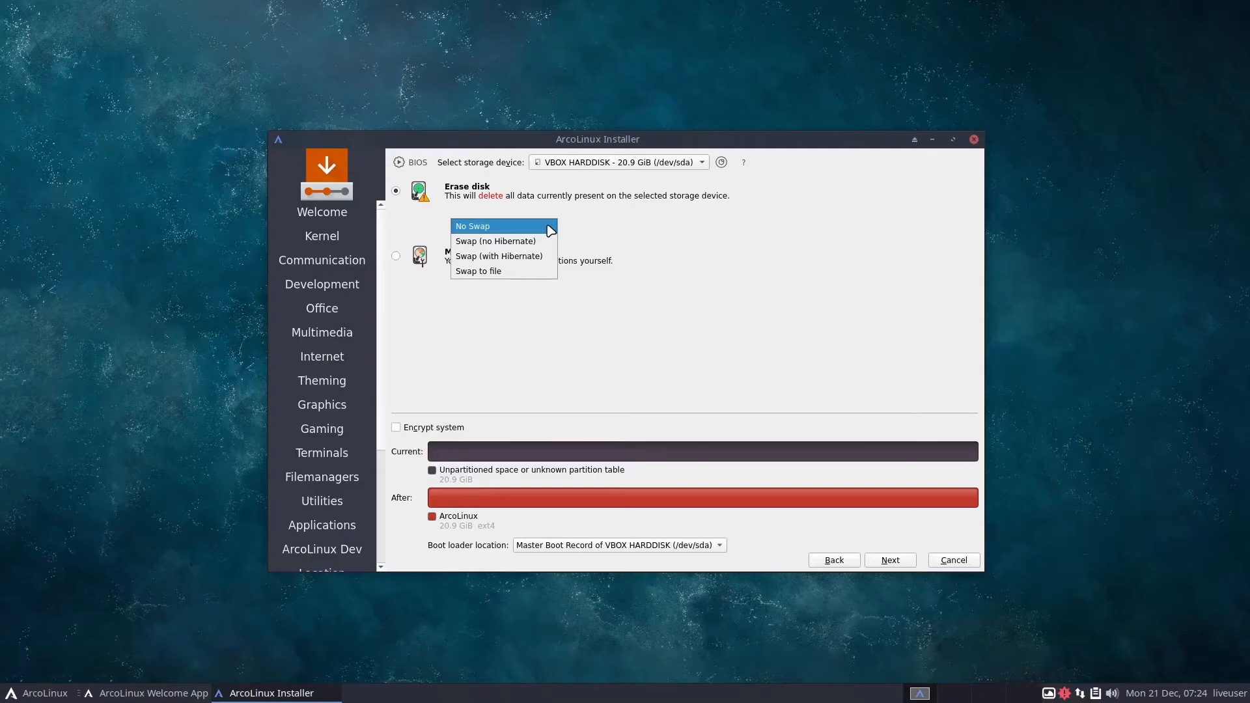
pyautogui.click(536, 274)
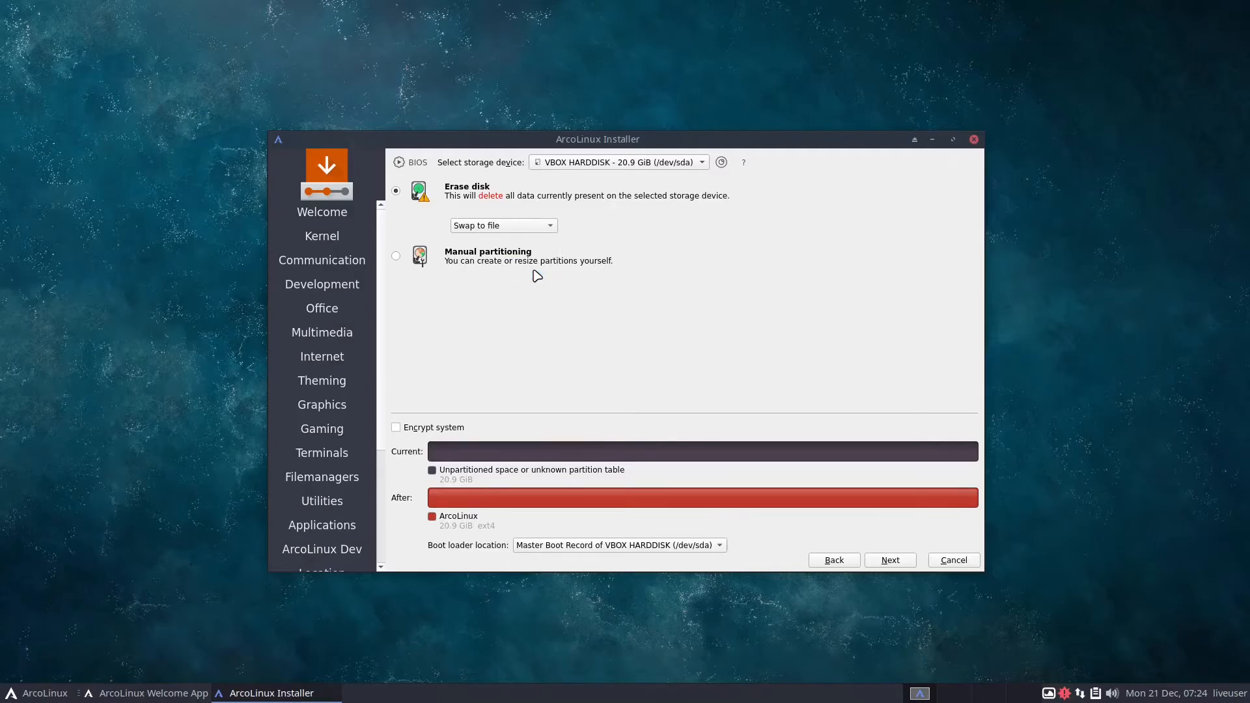
pyautogui.click(891, 561)
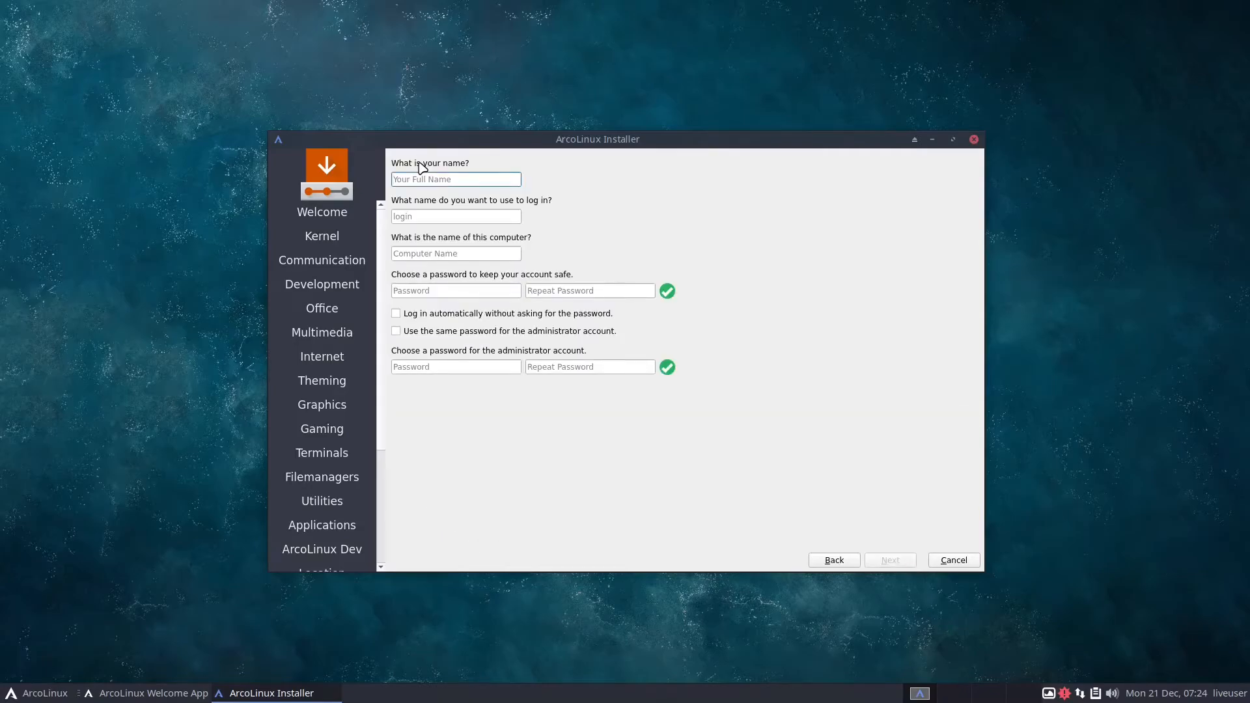
# Enter the user's name for the account and set the computer name to notes
pyautogui.write('spartacus')
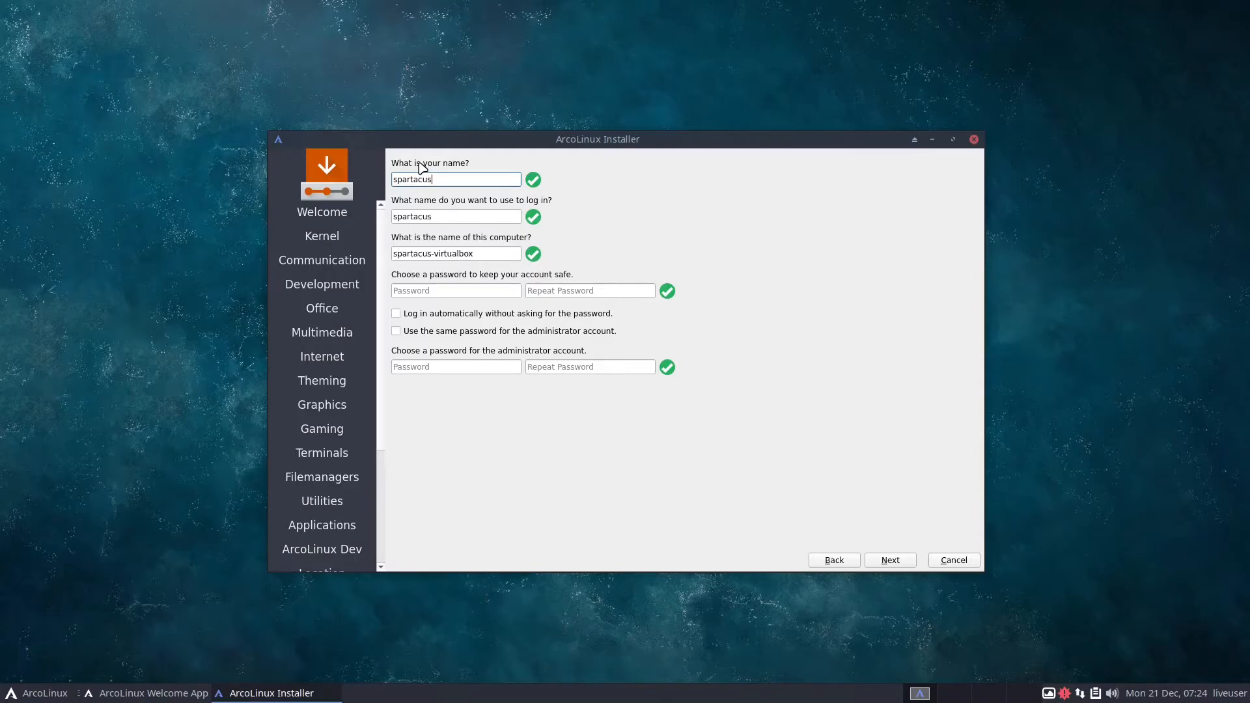
pyautogui.tripleClick(503, 256)
pyautogui.write('notes')
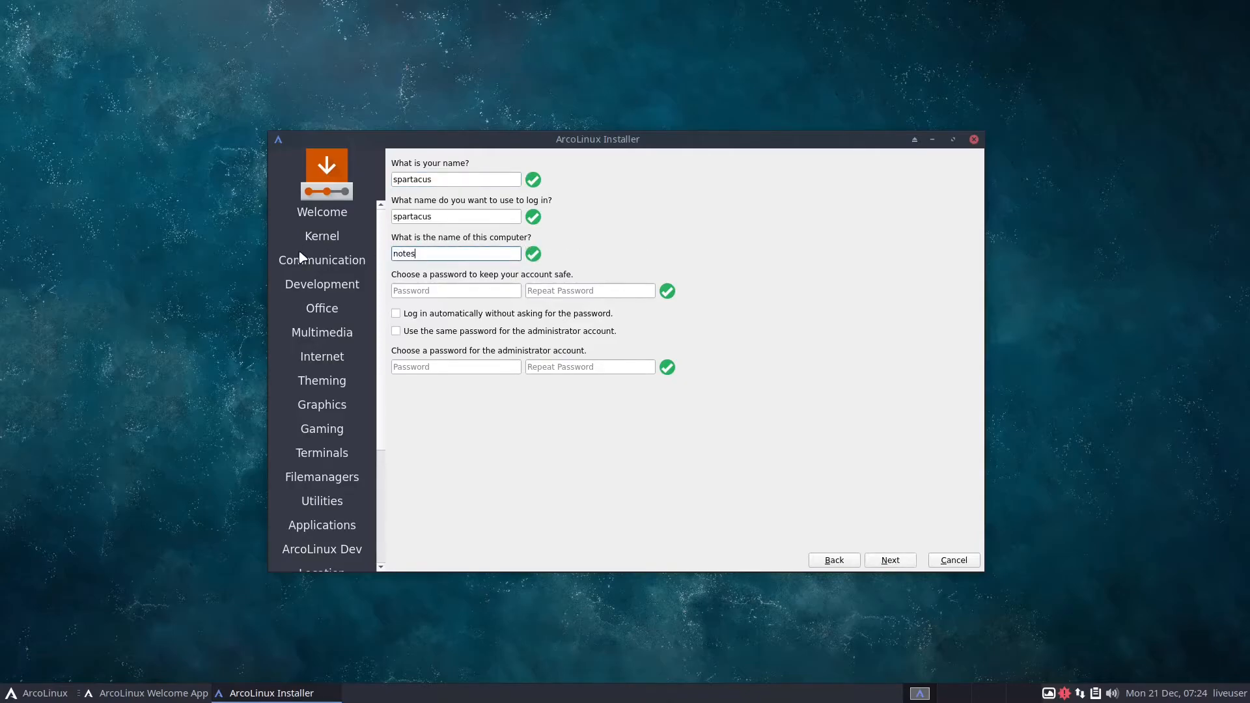
# Enter the account password and repeat it for confirmation
pyautogui.click(418, 293)
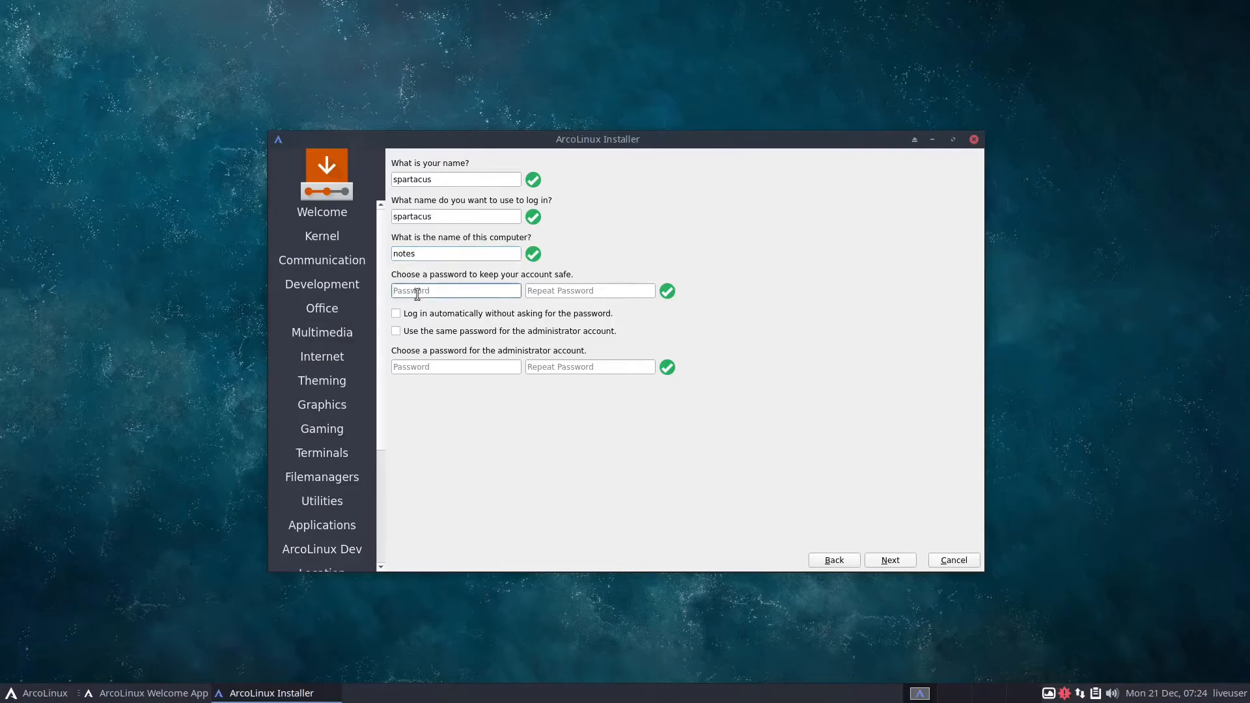
pyautogui.write('test')
pyautogui.click(588, 292)
pyautogui.write('test')
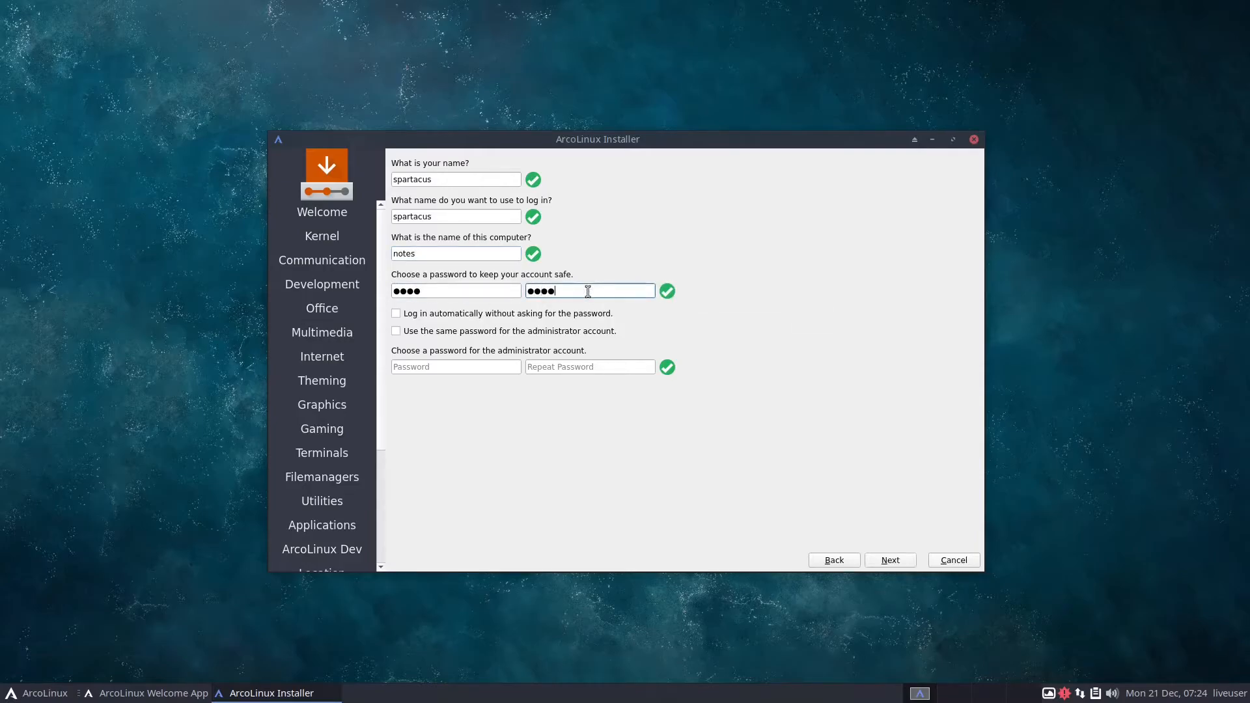
# Enable automatic login and password reuse for the administrator account, and start the installation from the summary
pyautogui.click(397, 314)
pyautogui.click(397, 332)
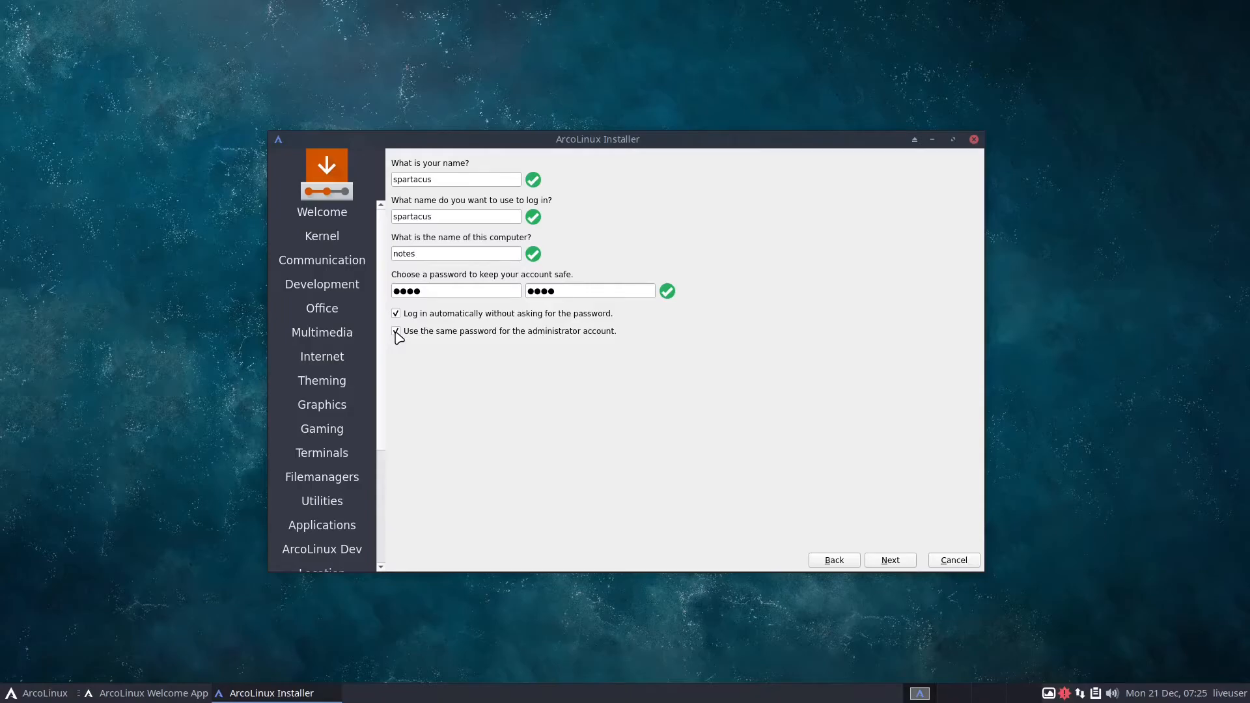
pyautogui.click(891, 561)
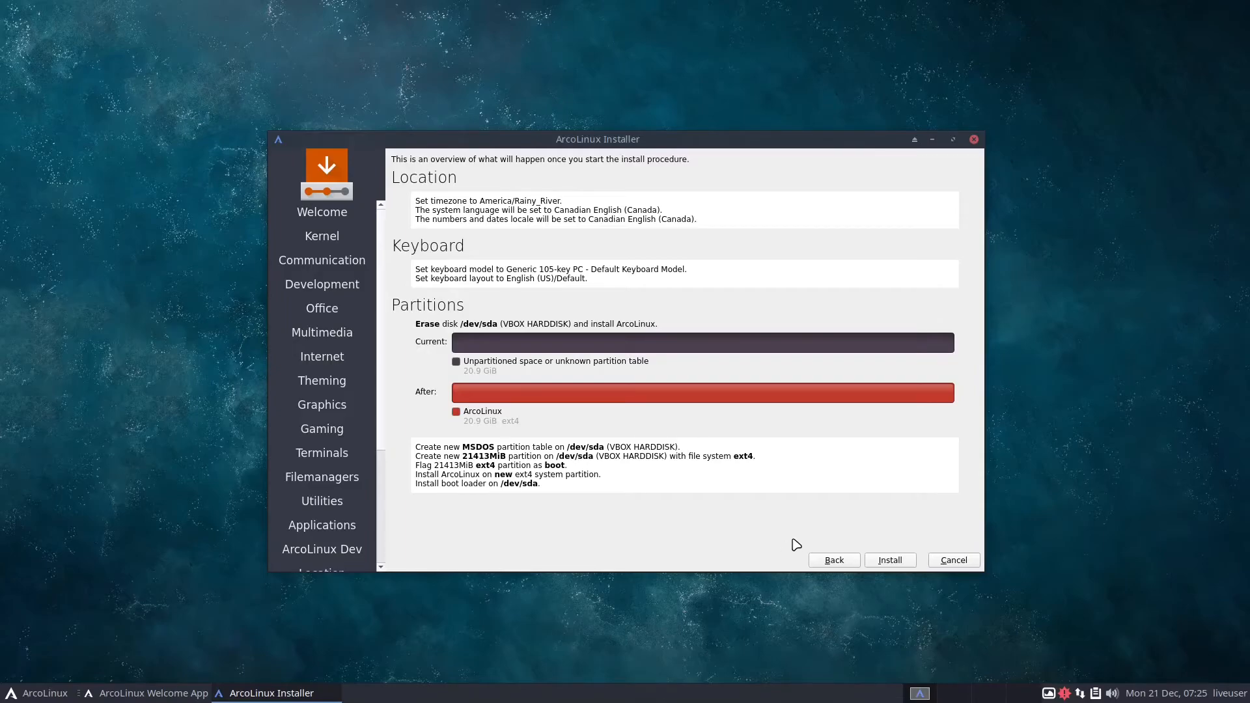
pyautogui.click(905, 564)
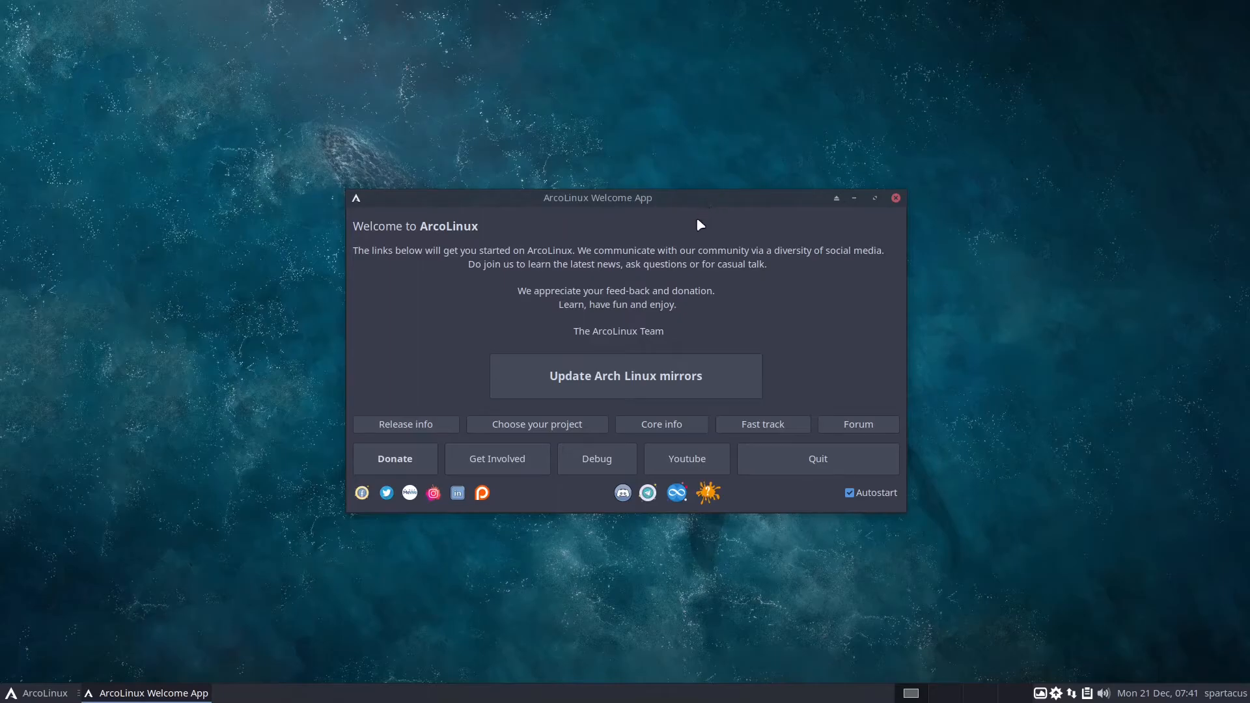
# View the project's YouTube channel from the ArcoLinux Welcome App, and close the browser with all its tabs
pyautogui.click(691, 465)
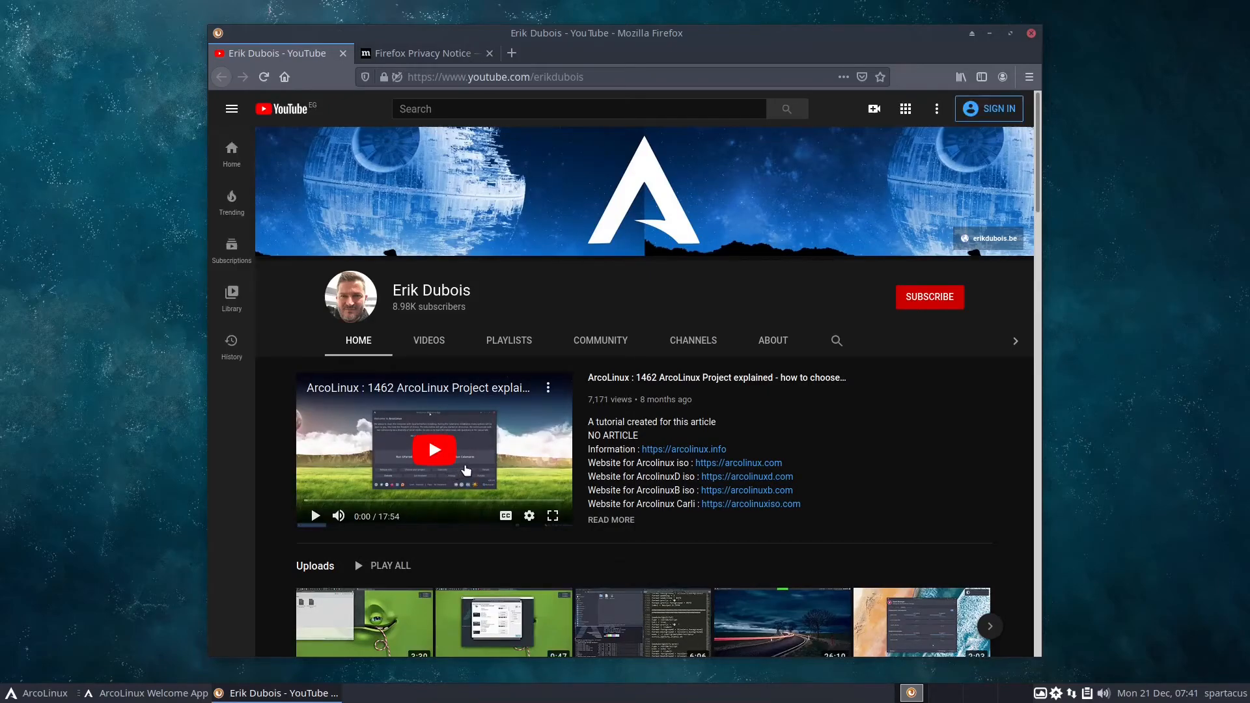
pyautogui.click(1031, 33)
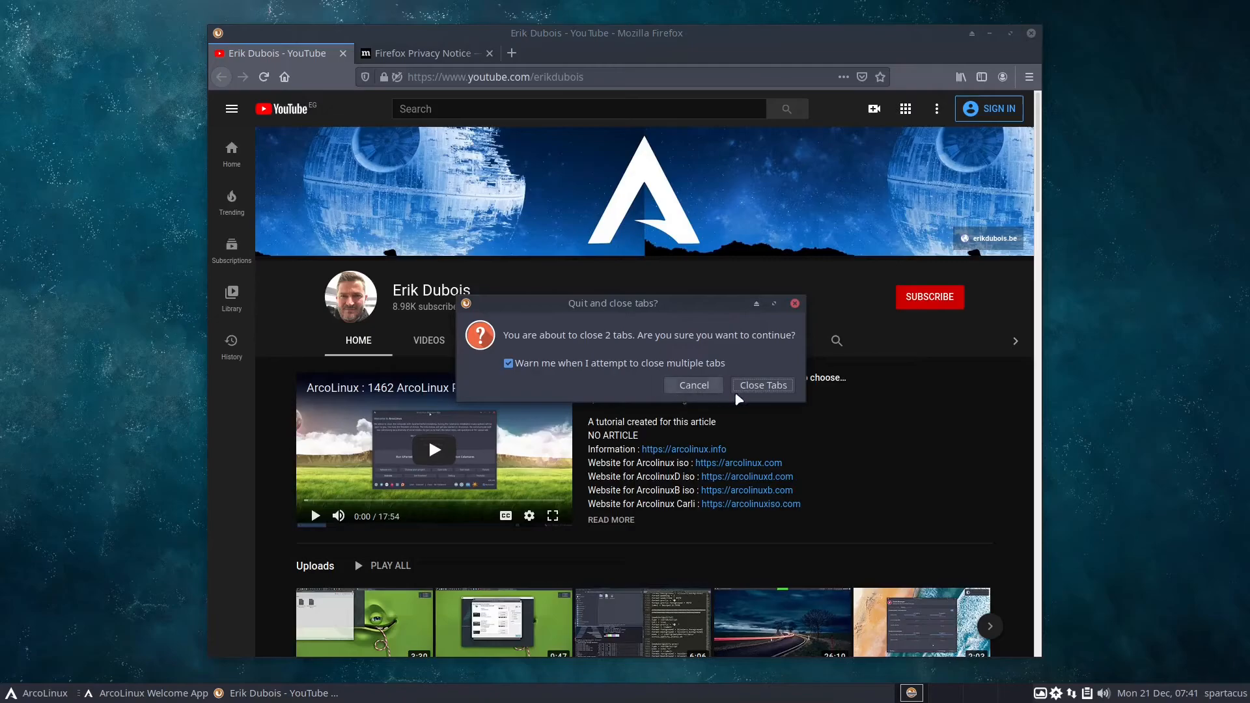
pyautogui.click(756, 392)
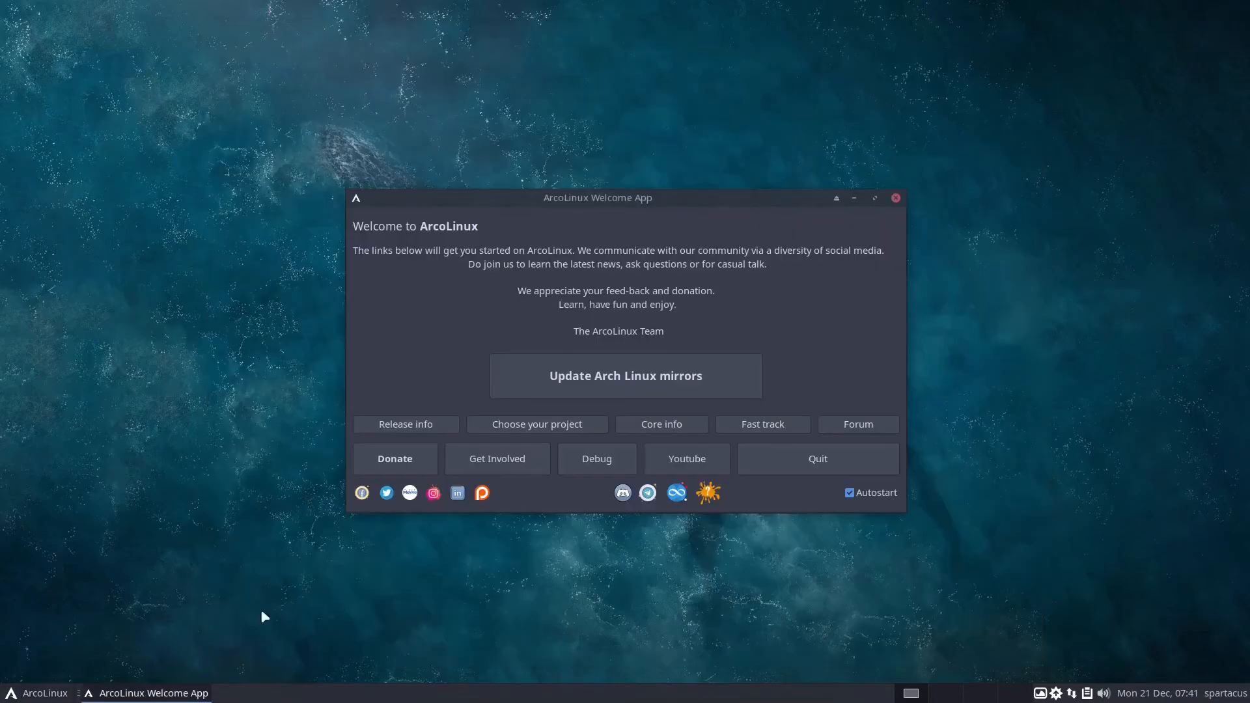
# Log out of the Xfce session to return to the login screen
pyautogui.click(41, 696)
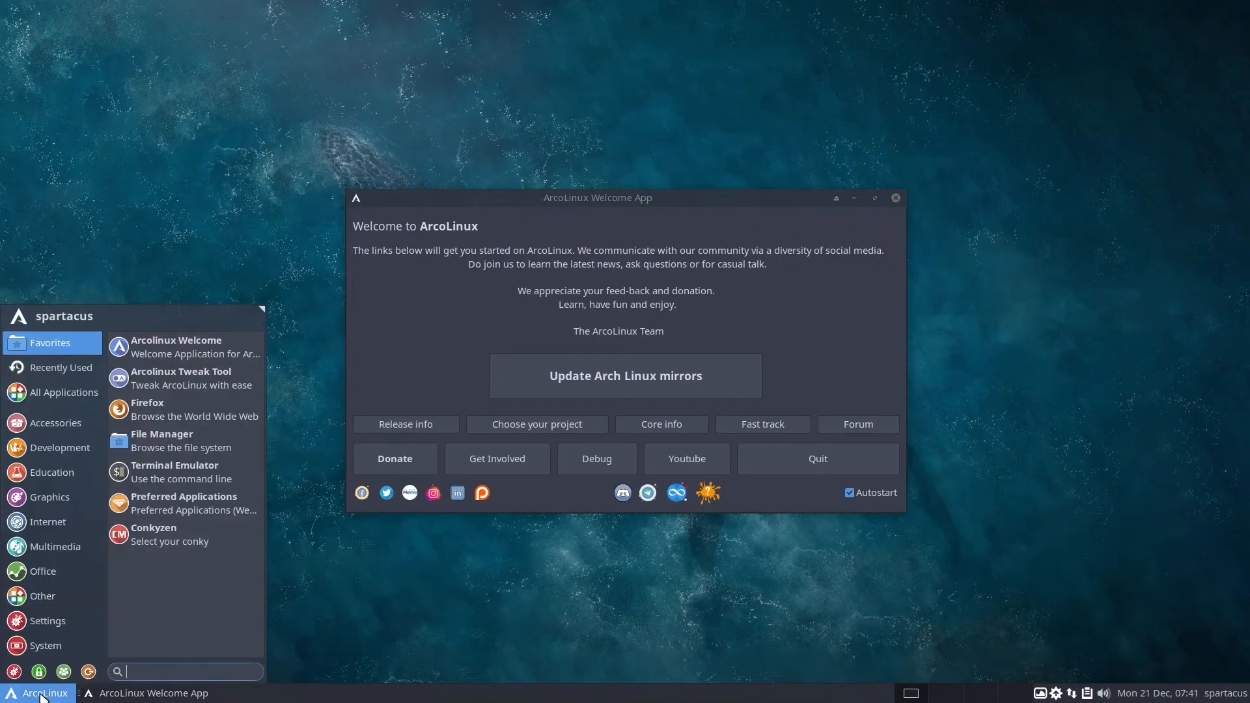
pyautogui.click(88, 673)
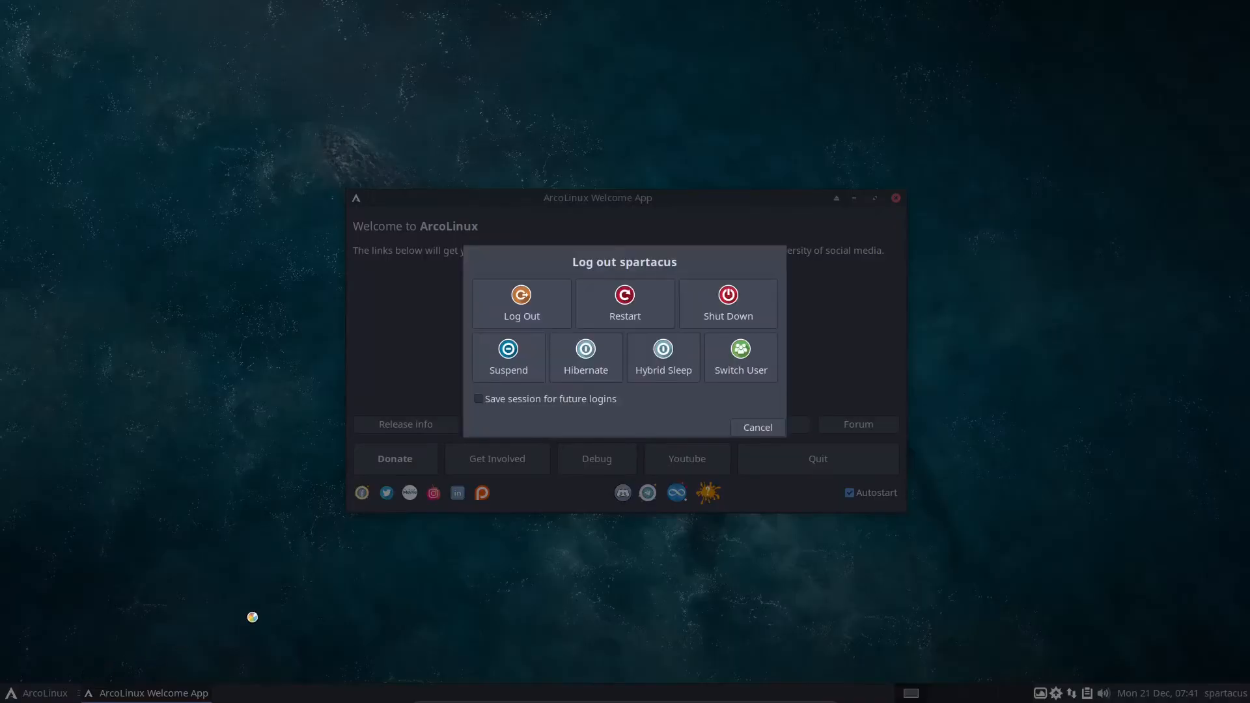
pyautogui.click(547, 316)
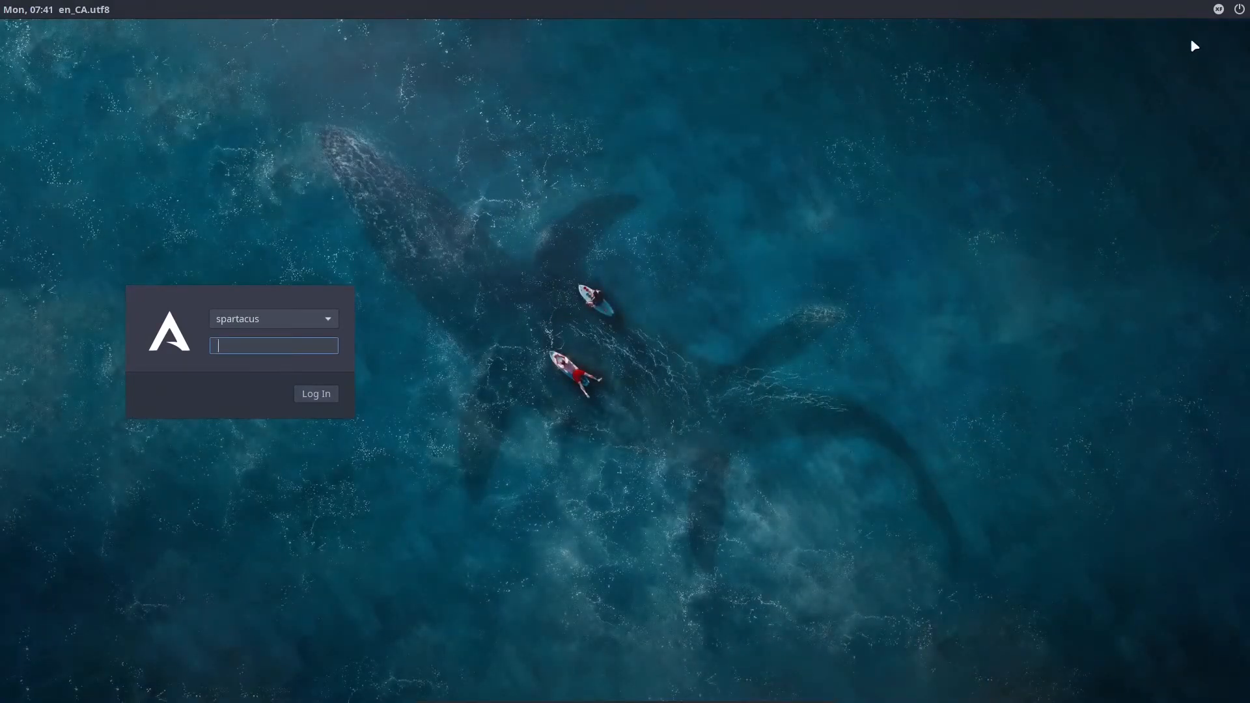
# Log in to the Openbox session with the account password, and close the ArcoLinux Welcome App
pyautogui.click(1219, 9)
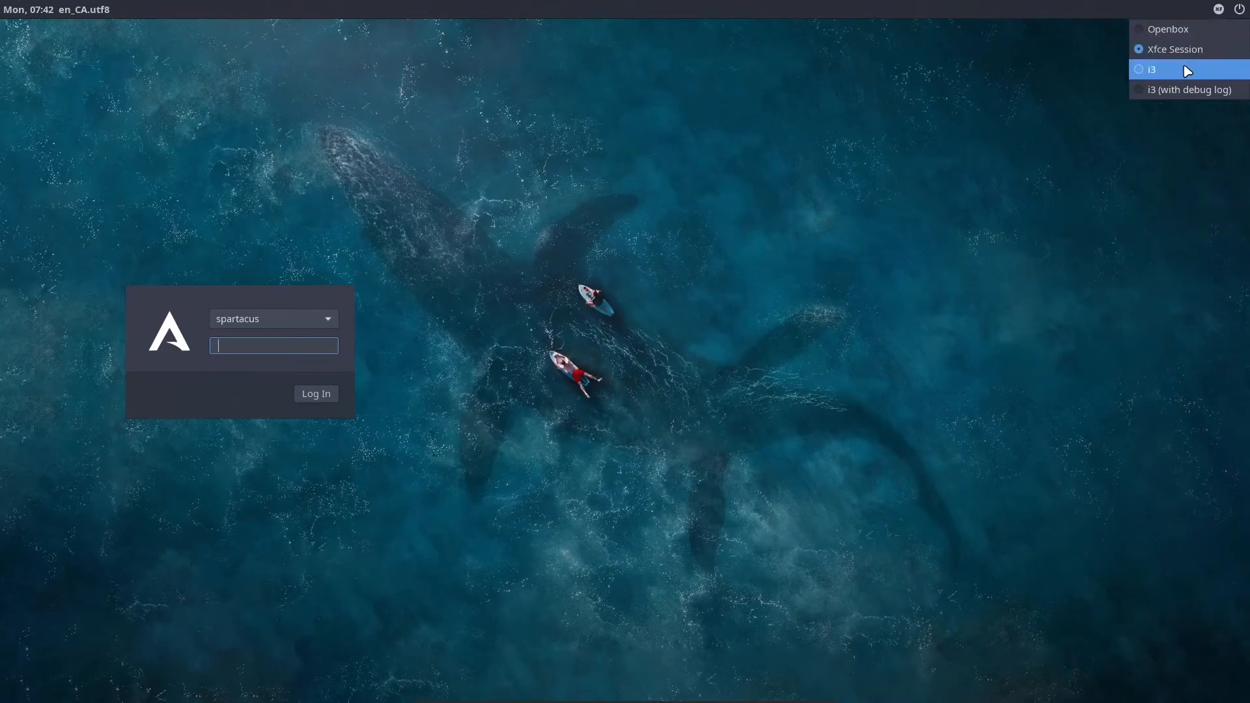
pyautogui.click(1190, 32)
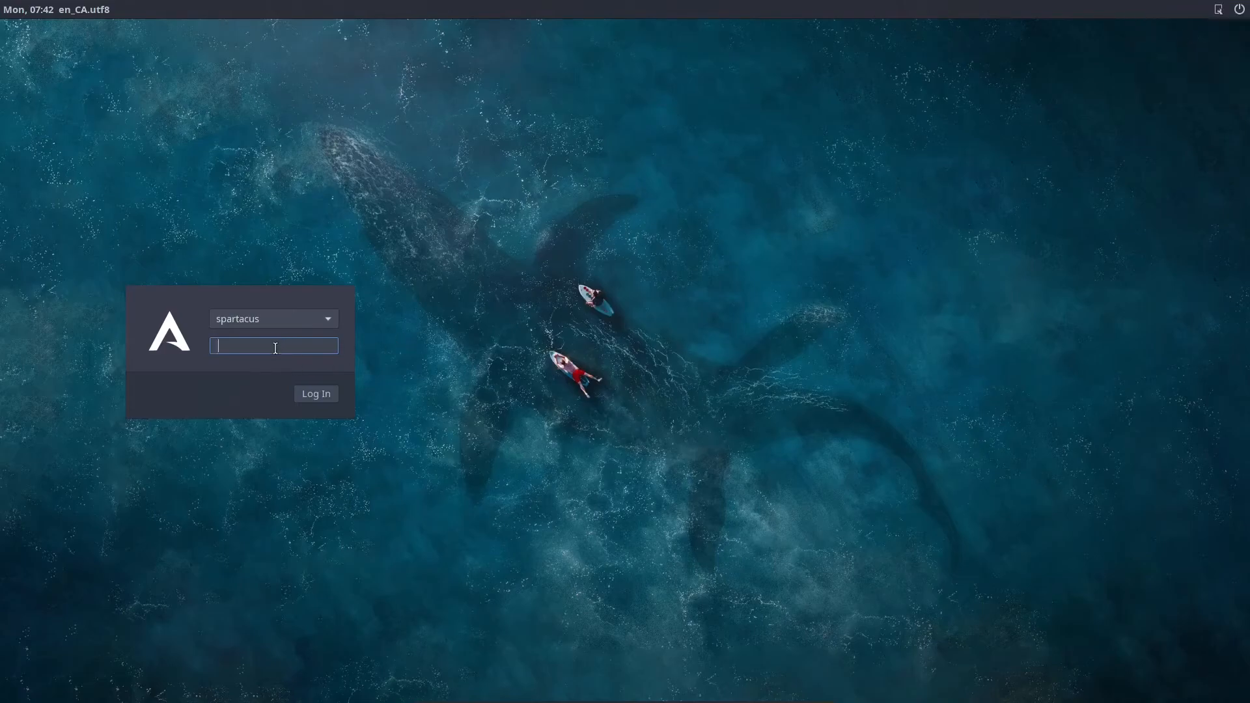
pyautogui.write('****')
pyautogui.click(316, 395)
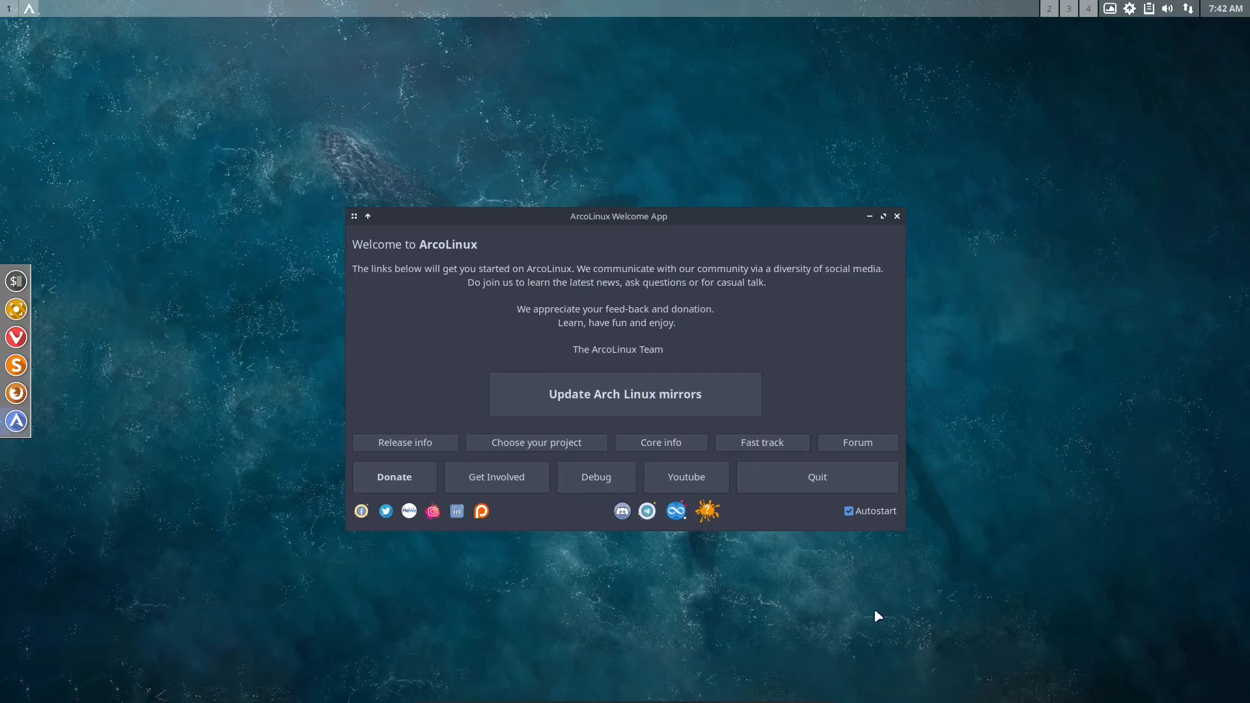
pyautogui.click(898, 217)
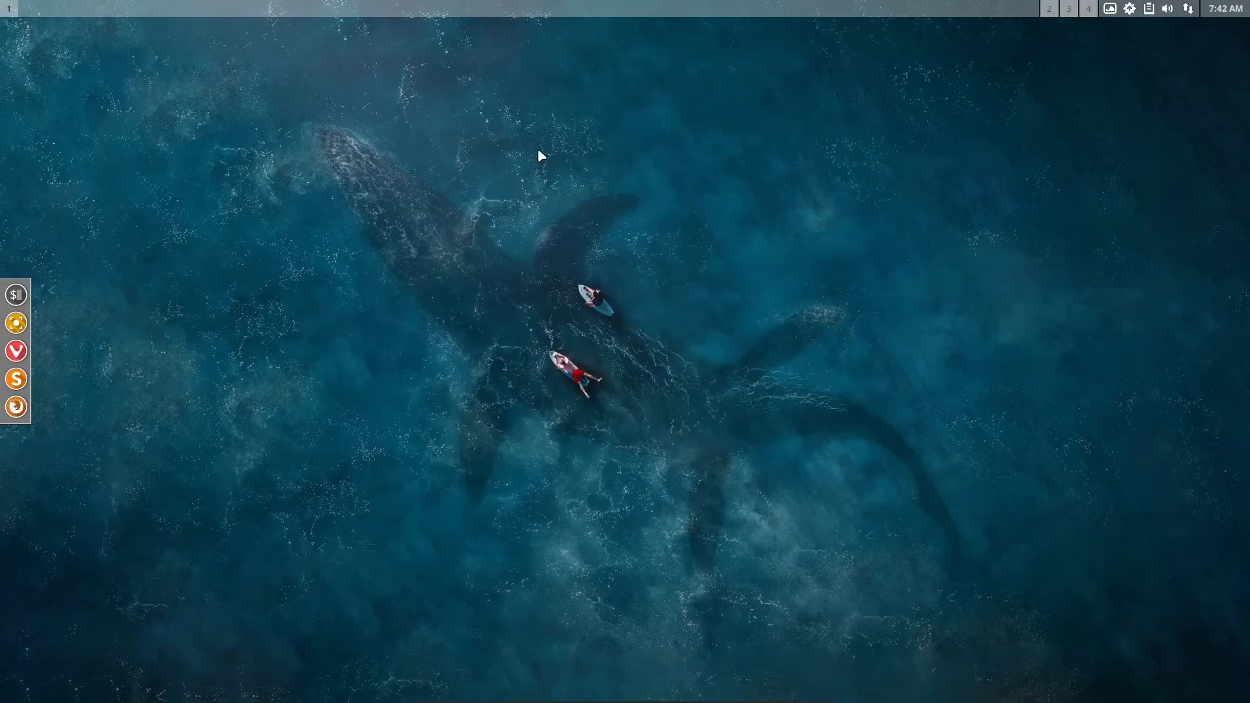
# Look through the Other, Network and Graphics application categories available from the Openbox desktop
pyautogui.rightClick(376, 225)
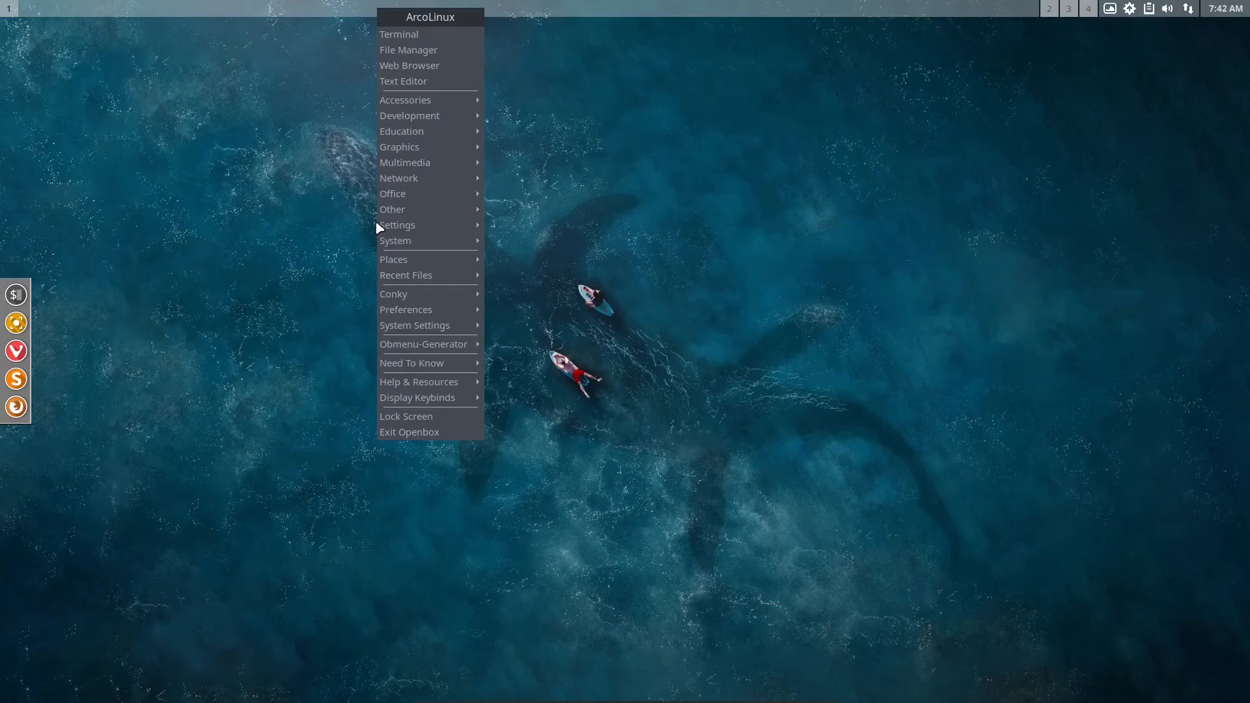
pyautogui.moveTo(393, 215)
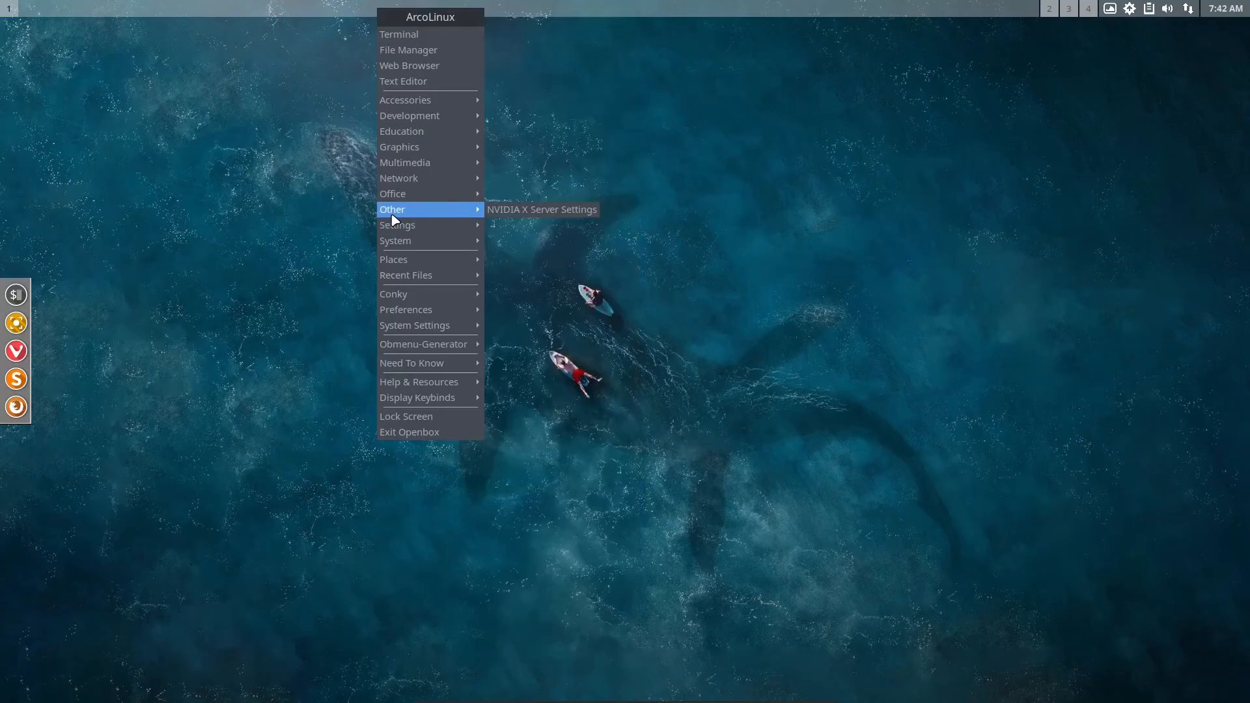
pyautogui.moveTo(421, 181)
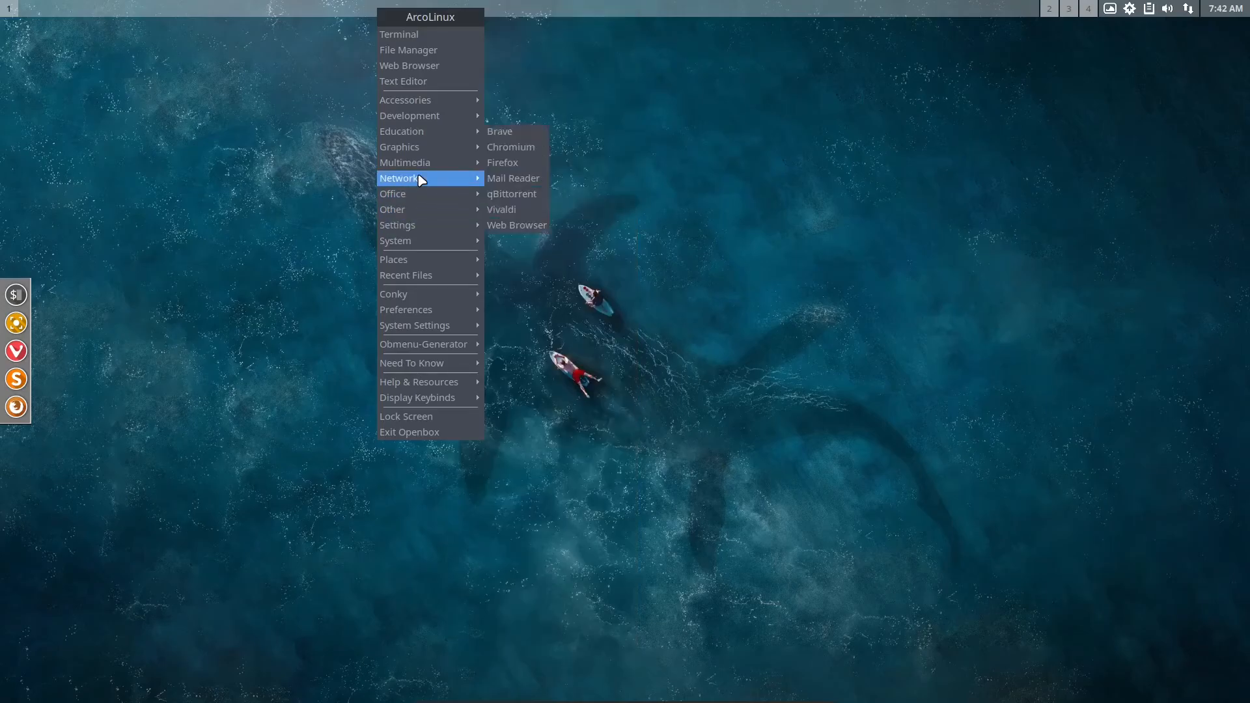
pyautogui.moveTo(425, 154)
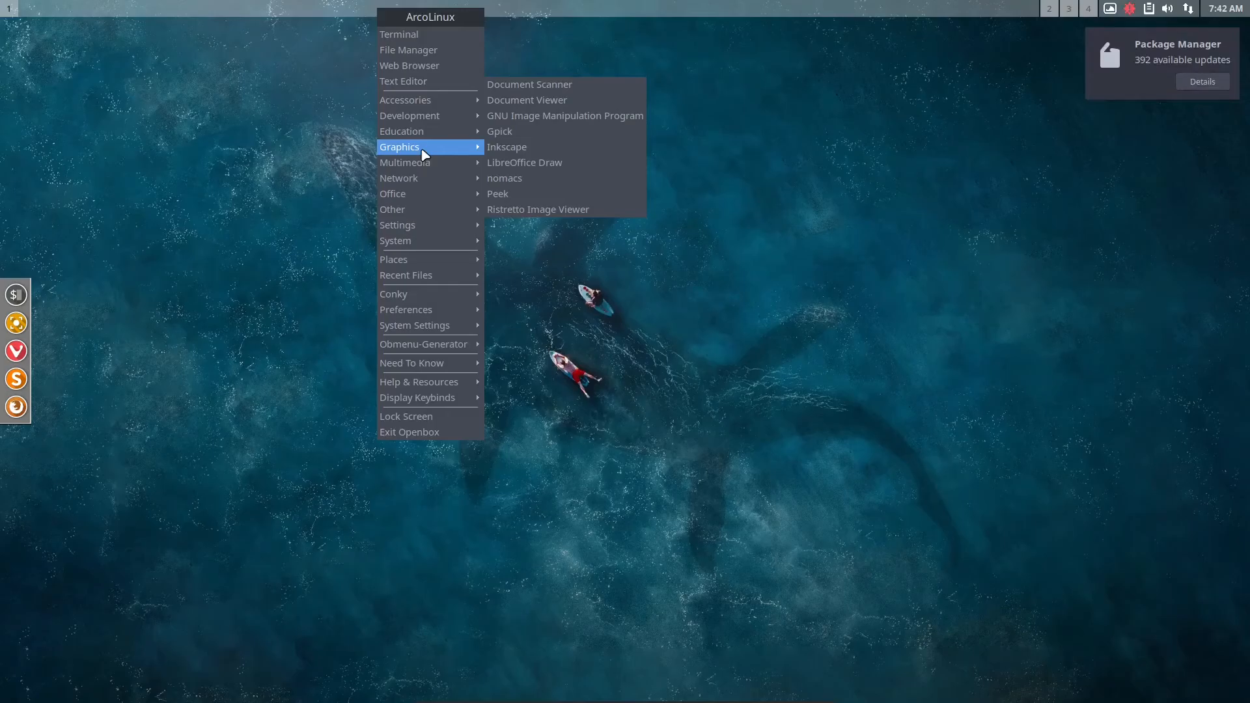
pyautogui.press('Escape')
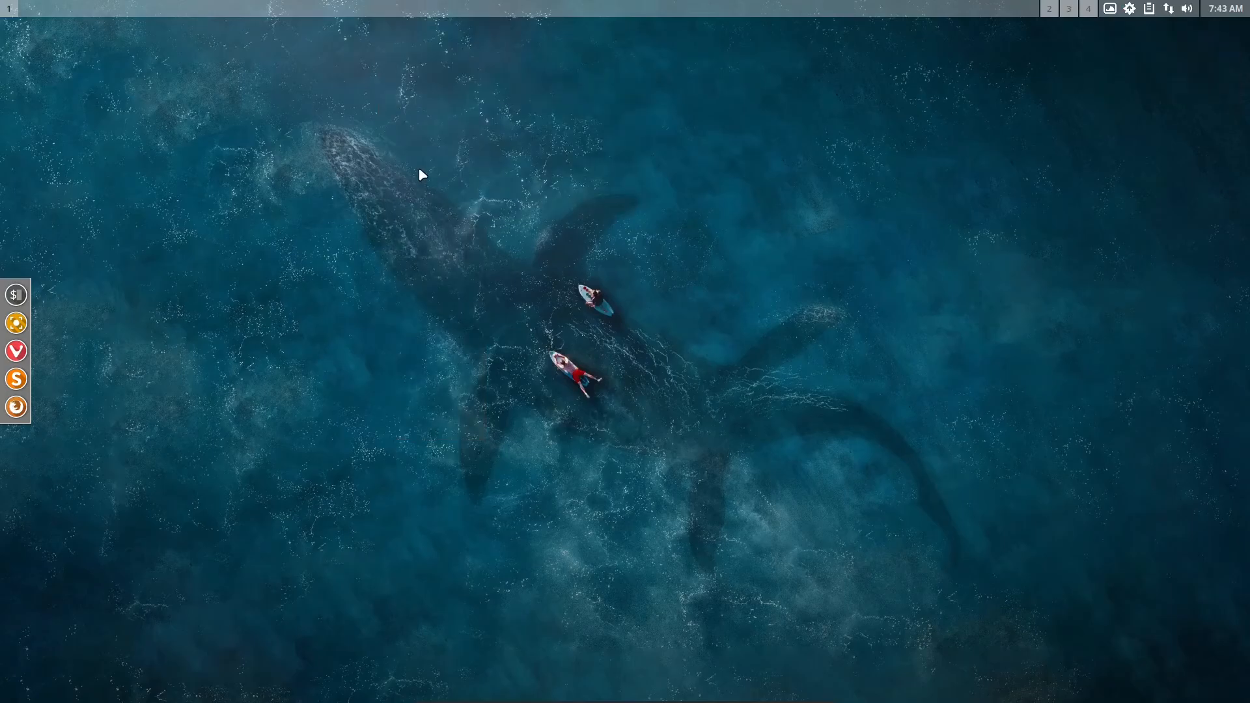
# Exit the Openbox session to return to the login screen
pyautogui.rightClick(419, 169)
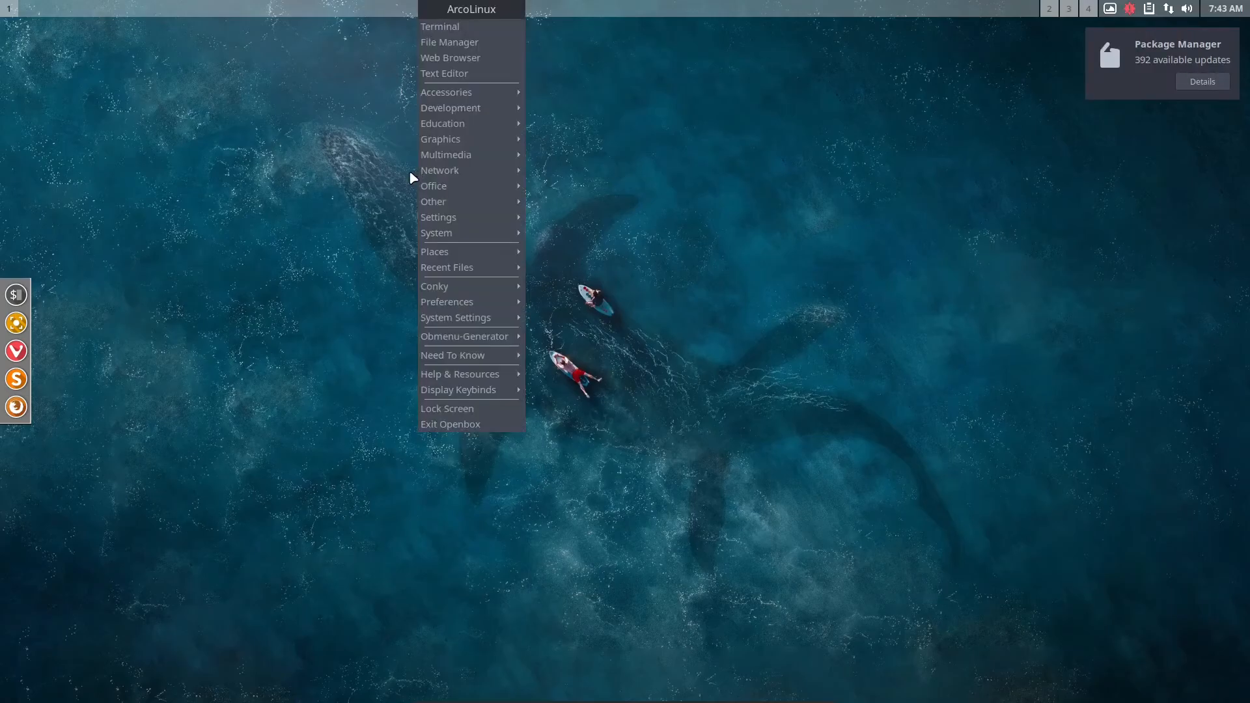
pyautogui.click(441, 427)
pyautogui.click(450, 391)
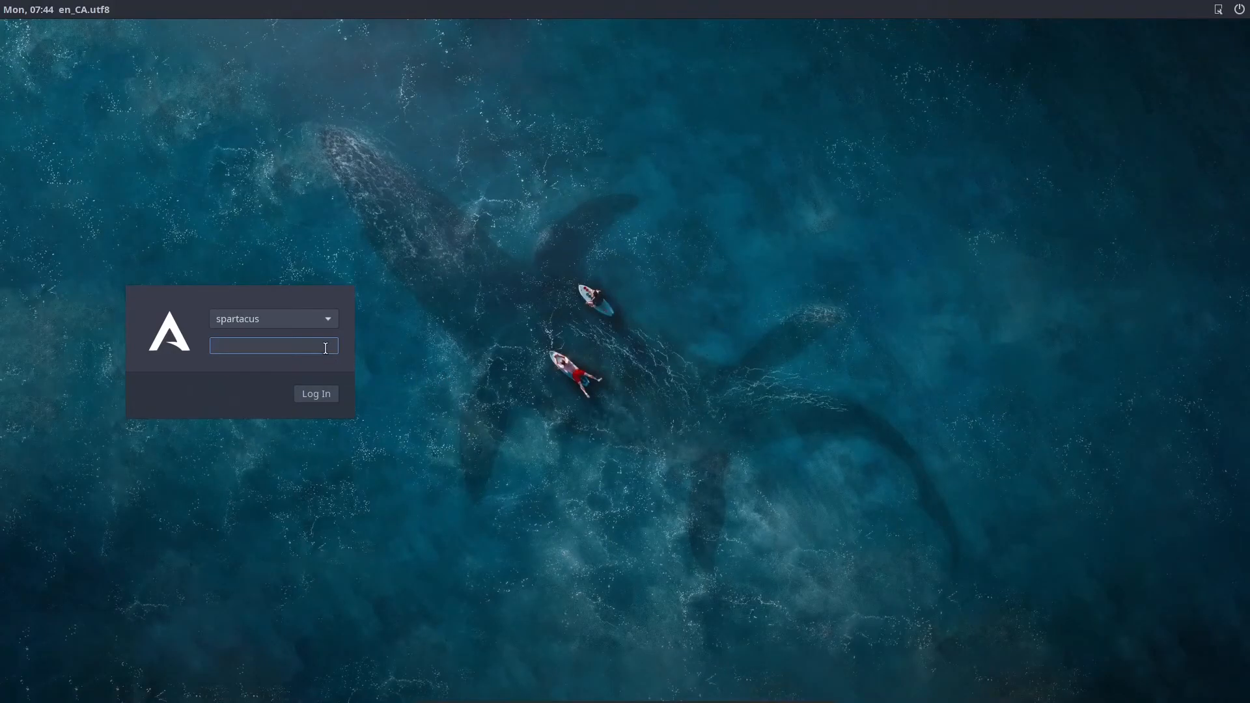
# Log in to the i3 session with the account password
pyautogui.click(1217, 11)
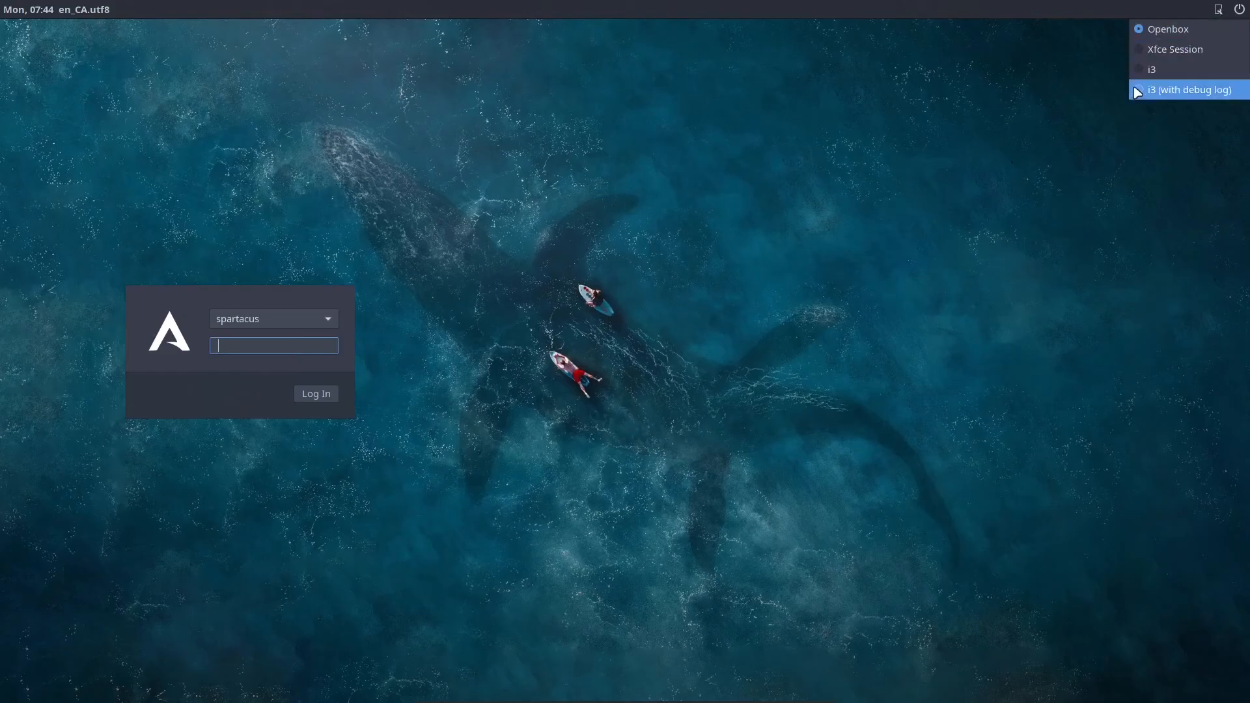
pyautogui.click(1153, 71)
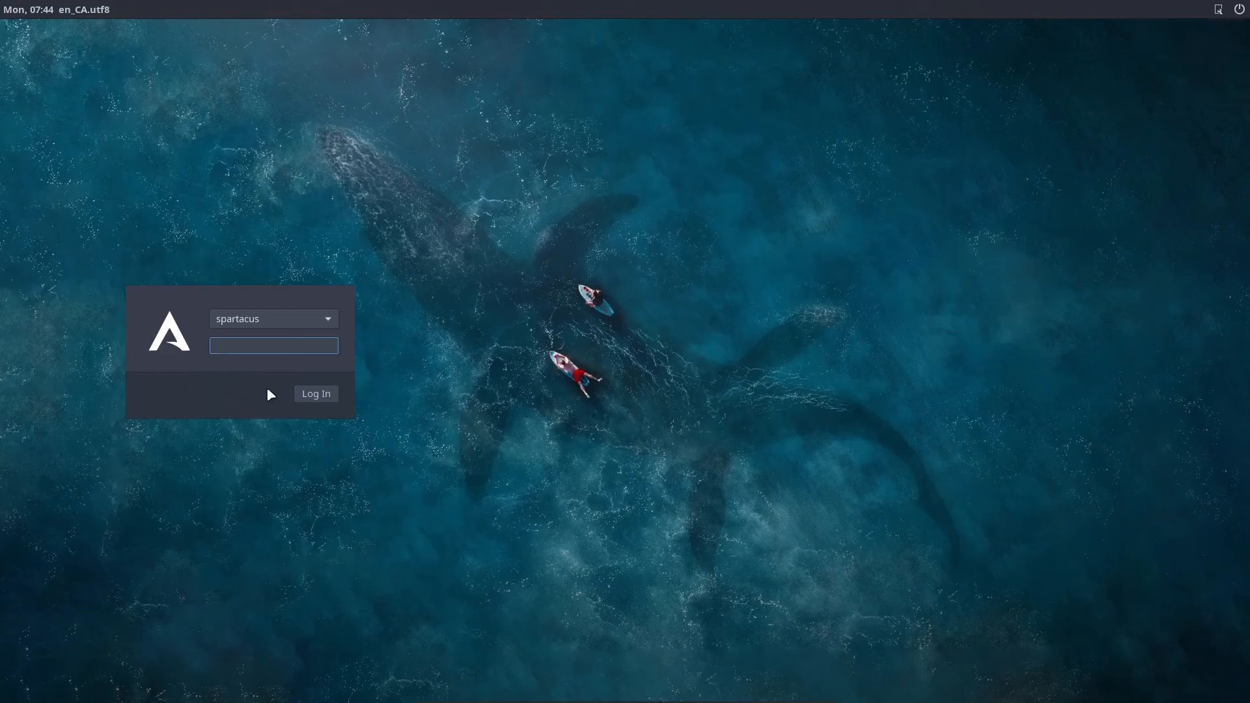
pyautogui.write('****')
pyautogui.click(323, 396)
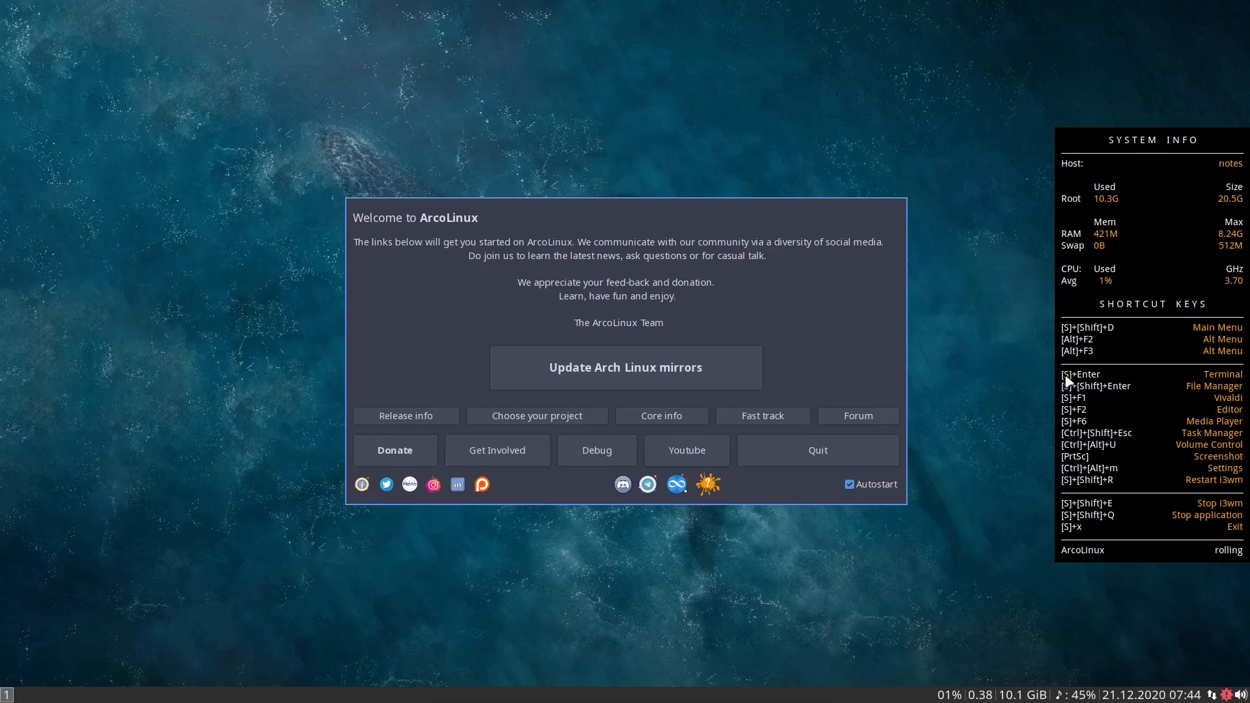
# Open three terminal windows tiled on the first i3 workspace
pyautogui.press('super+Return')
pyautogui.press('super+Return')
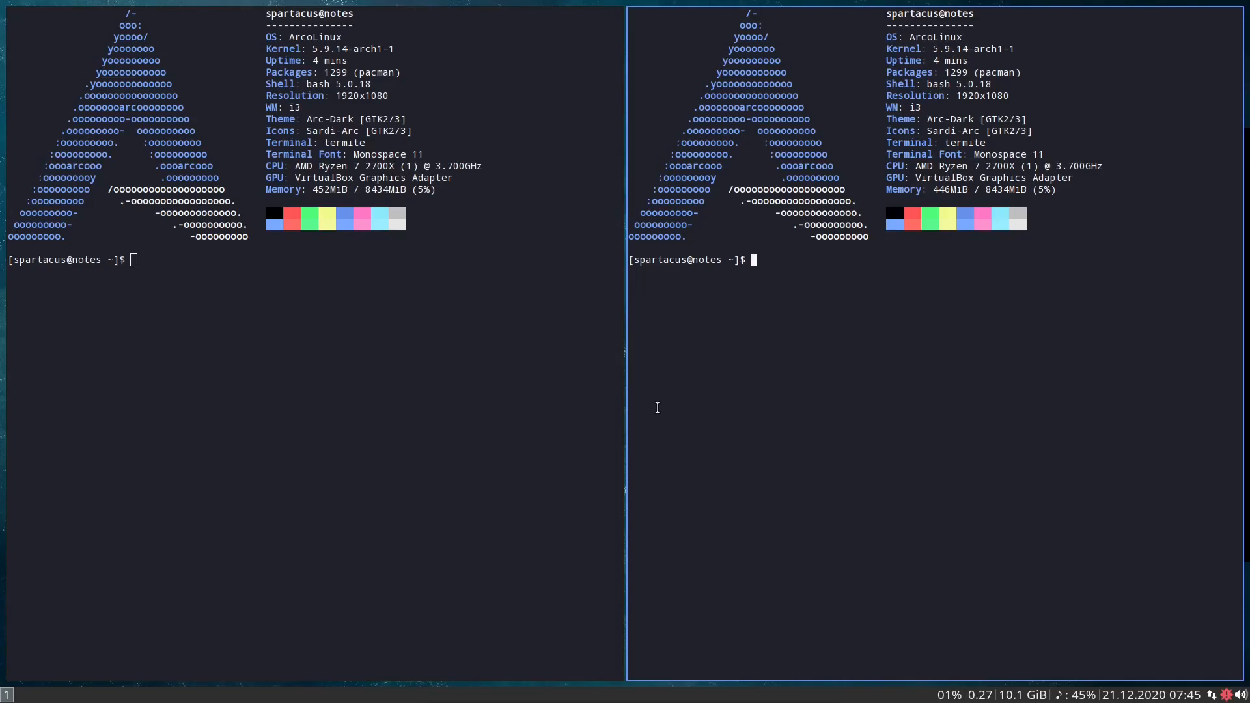
pyautogui.press('super+Return')
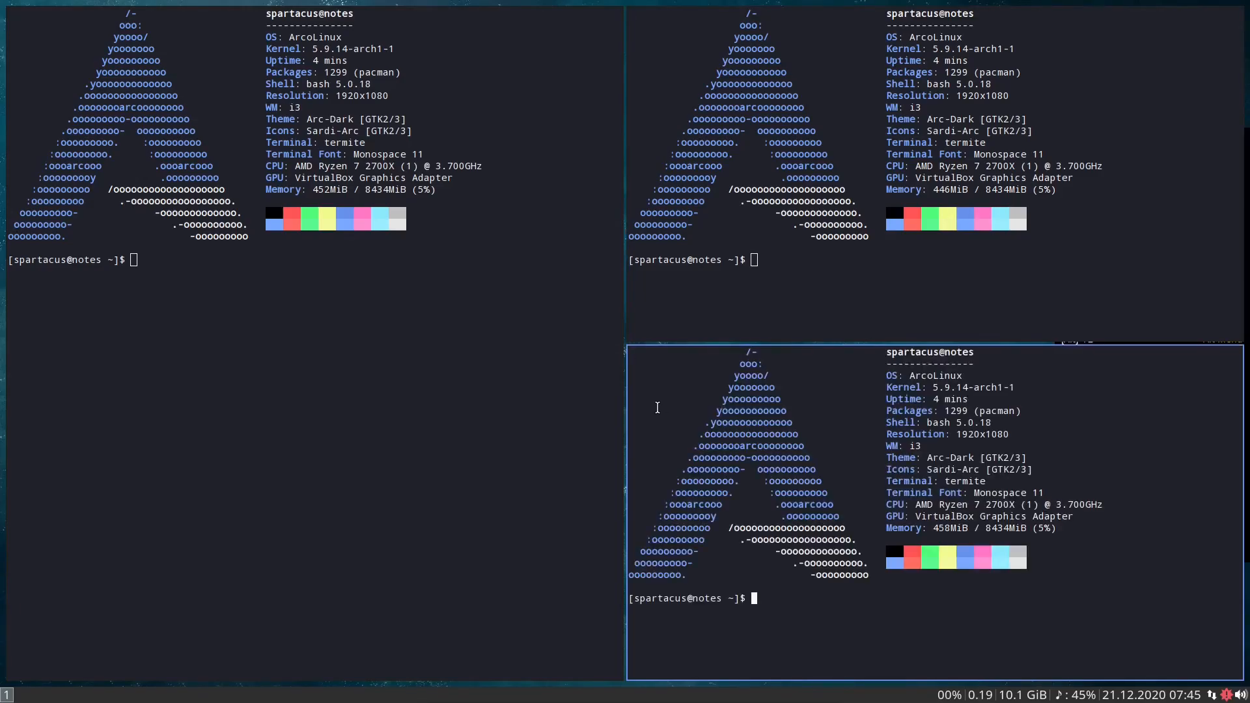